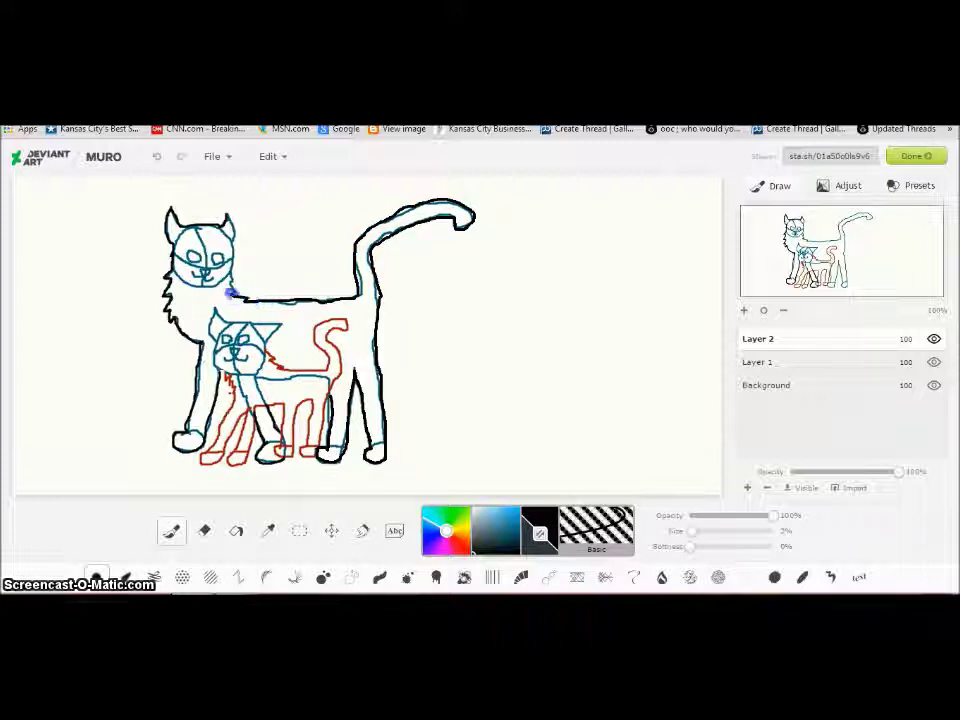
Trace the remaining sketch lines in black on Layer 2: the large cat's chest and face, and the kitten's head, tail, legs and face
mouse_move(235, 265)
mouse_down()
mouse_move(226, 216)
mouse_move(165, 255)
mouse_move(205, 275)
mouse_up()
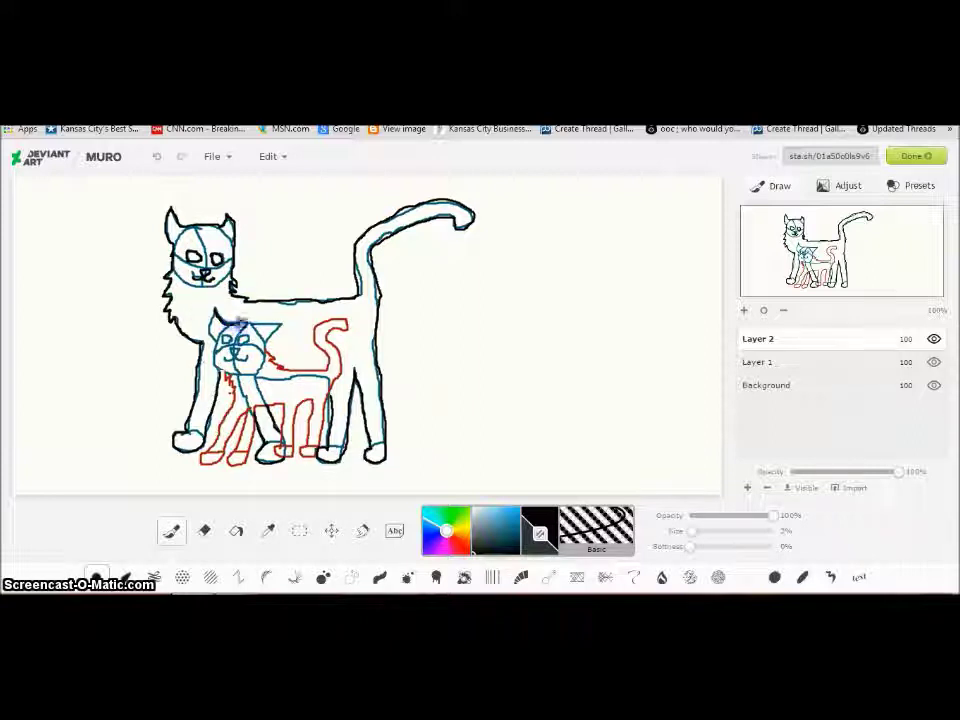
drag(332, 332, 327, 384)
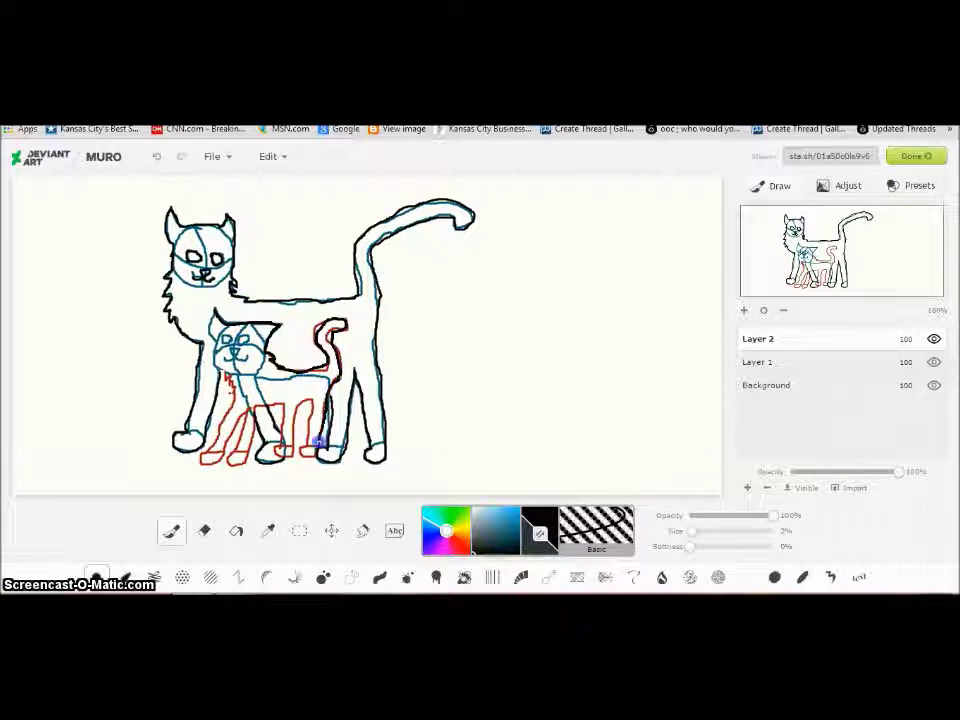
drag(235, 432, 221, 430)
mouse_move(228, 380)
mouse_down()
mouse_move(211, 325)
mouse_move(246, 337)
mouse_up()
key(ctrl+Tab)
key(ctrl+shift+Tab)
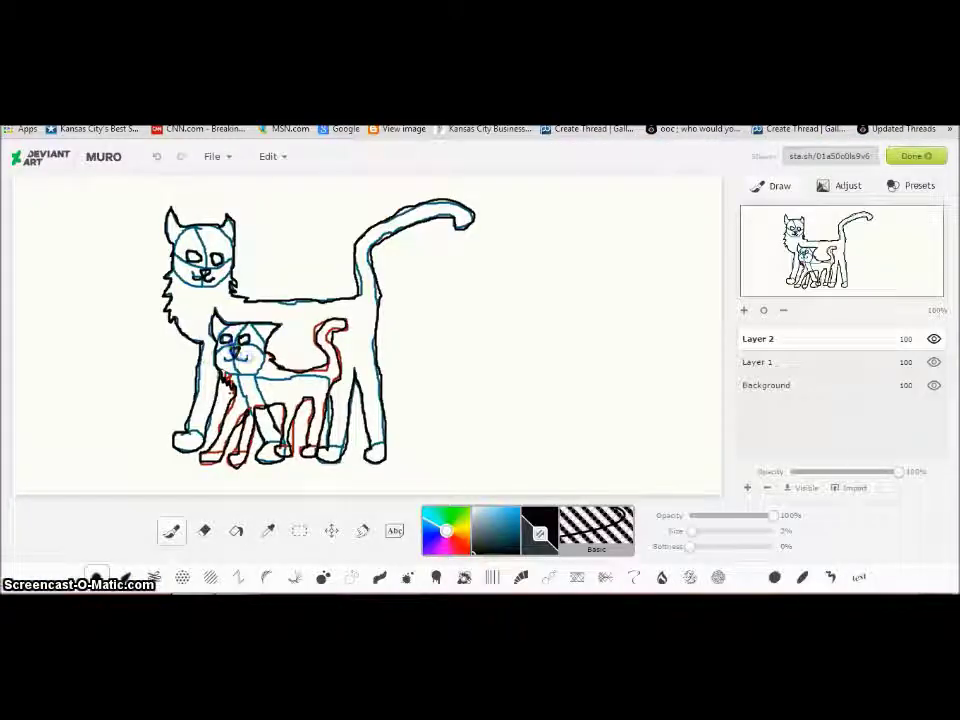
Hide the sketch layer, add a layer beneath the line art, and paint the large cat's body near-black on it
click(934, 362)
click(747, 488)
key(ctrl+Tab)
key(ctrl+shift+Tab)
click(491, 552)
drag(692, 531, 737, 533)
drag(463, 229, 412, 222)
click(150, 159)
drag(760, 339, 760, 364)
mouse_move(470, 222)
mouse_down()
mouse_move(399, 228)
mouse_move(364, 342)
mouse_move(375, 449)
mouse_move(340, 447)
mouse_move(258, 300)
mouse_move(206, 262)
mouse_move(186, 436)
mouse_move(300, 330)
mouse_up()
Add another layer beneath the line art and paint the kitten's body brownish orange with a smaller brush
click(747, 487)
click(467, 537)
click(518, 527)
drag(738, 532, 721, 532)
mouse_move(264, 332)
mouse_down()
mouse_move(234, 336)
mouse_move(237, 423)
mouse_move(272, 449)
mouse_move(308, 442)
mouse_move(255, 371)
mouse_move(267, 413)
mouse_up()
Fill the large cat's gaps with its sampled fur colour on Layer 3 at 26% brush size, and erase colour spilling outside both cats' outlines
click(780, 385)
click(501, 552)
click(267, 531)
click(300, 340)
click(172, 531)
drag(721, 531, 711, 531)
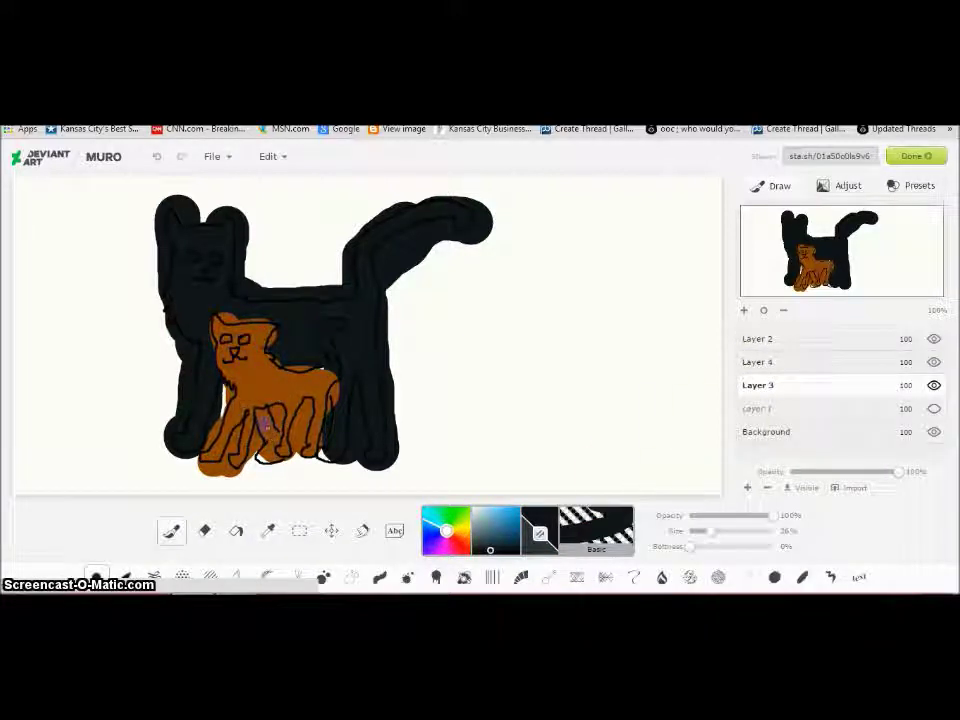
click(204, 530)
click(757, 362)
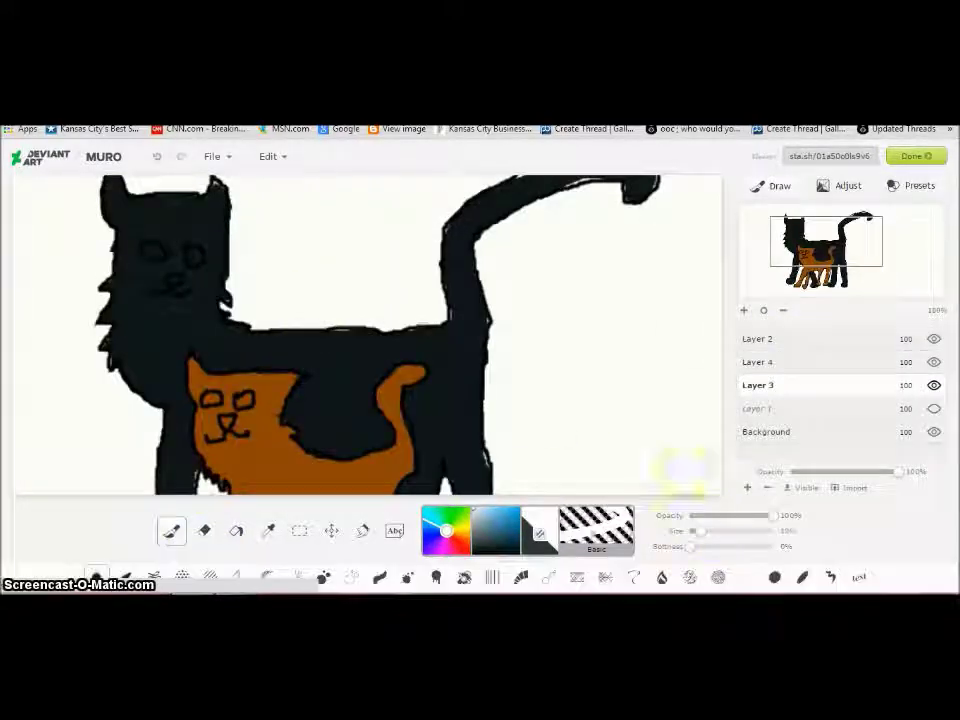
Paint the black cat's eyes white on Layer 3 with a 2% brush
drag(700, 531, 692, 531)
click(744, 311)
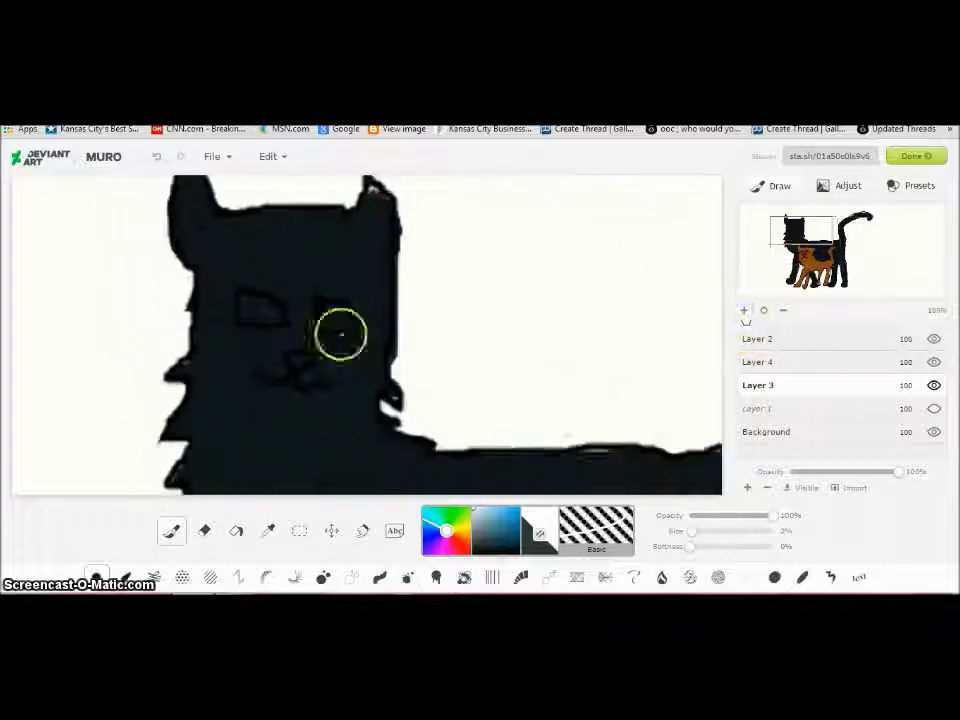
drag(334, 311, 346, 321)
drag(281, 315, 253, 314)
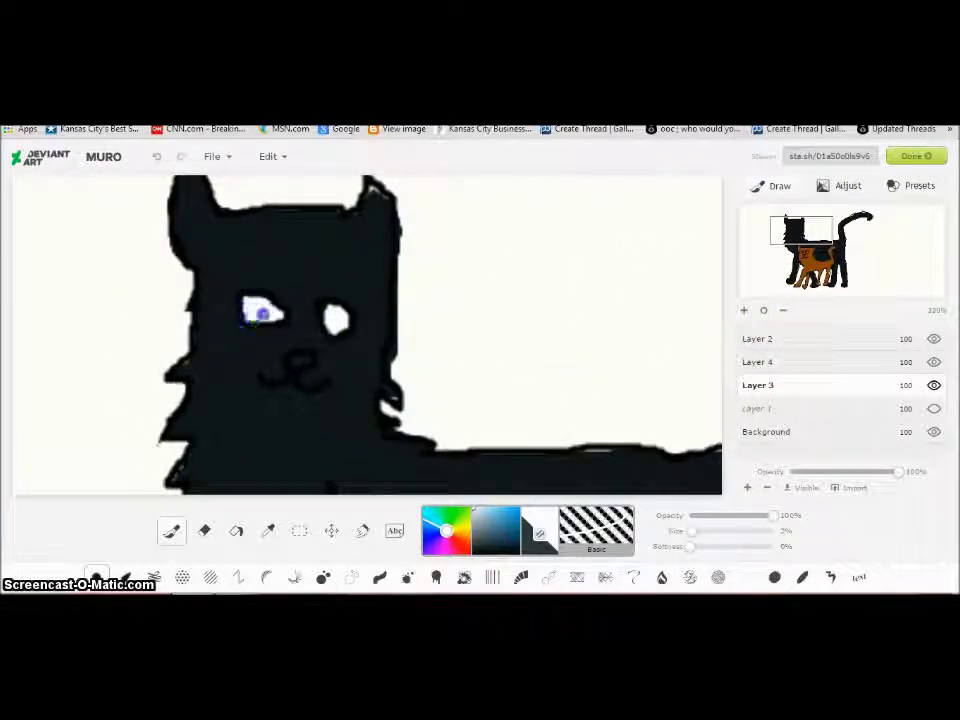
Add orange irises to the black cat's eyes and shade them with a darker orange at 61% softness
click(467, 533)
click(512, 513)
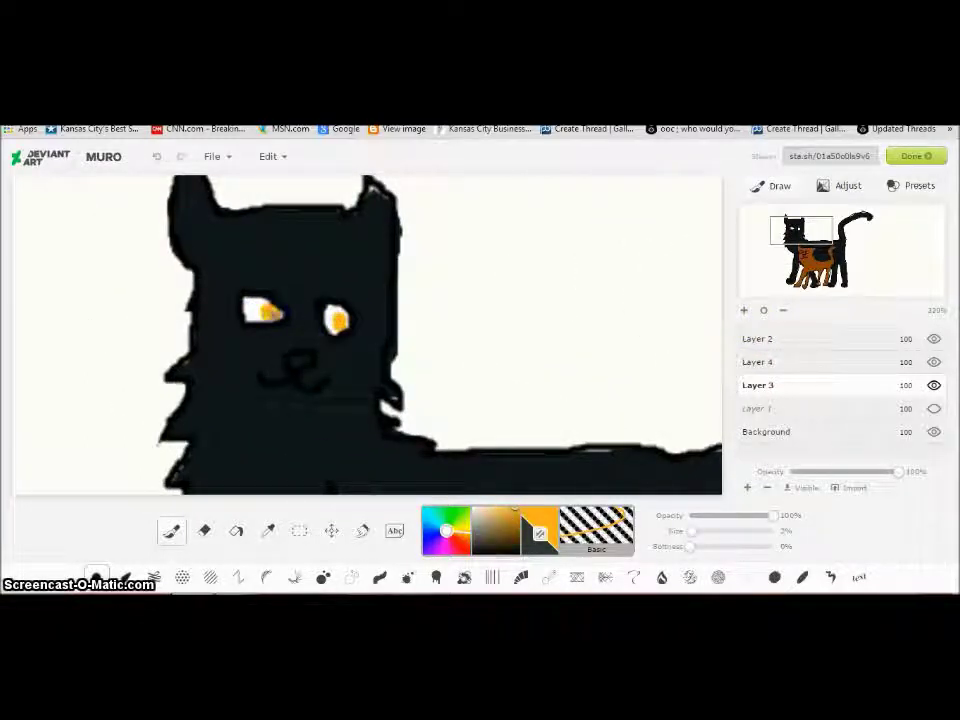
drag(692, 546, 744, 544)
click(515, 513)
drag(268, 308, 278, 314)
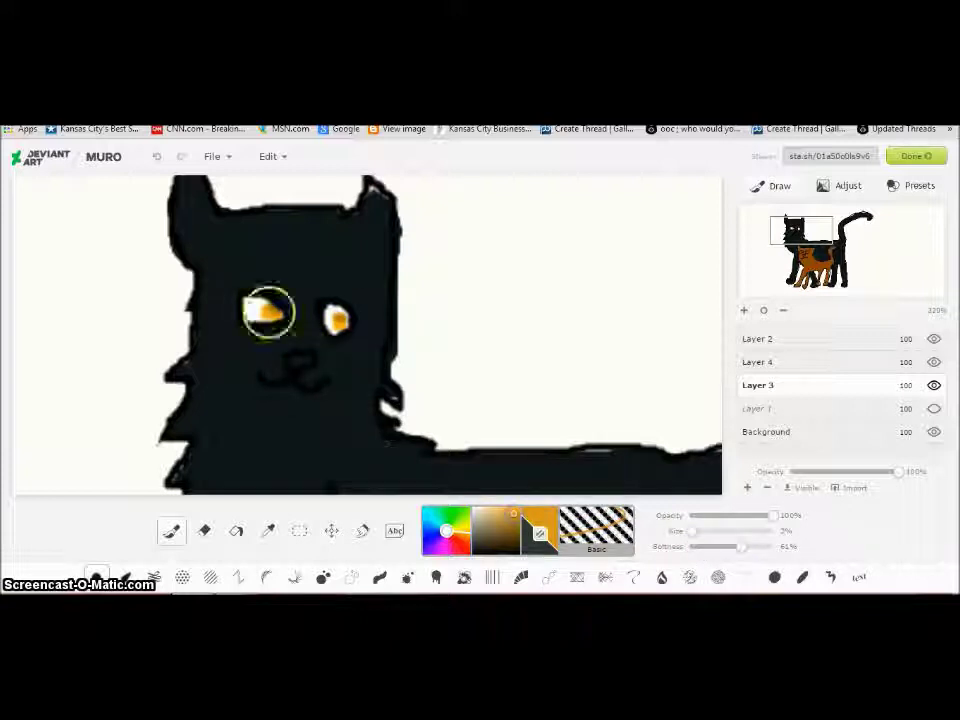
Touch up the black cat's orange irises and blend their shades with the Blending tool at 1% size and 96% smear
click(363, 531)
drag(711, 547, 773, 547)
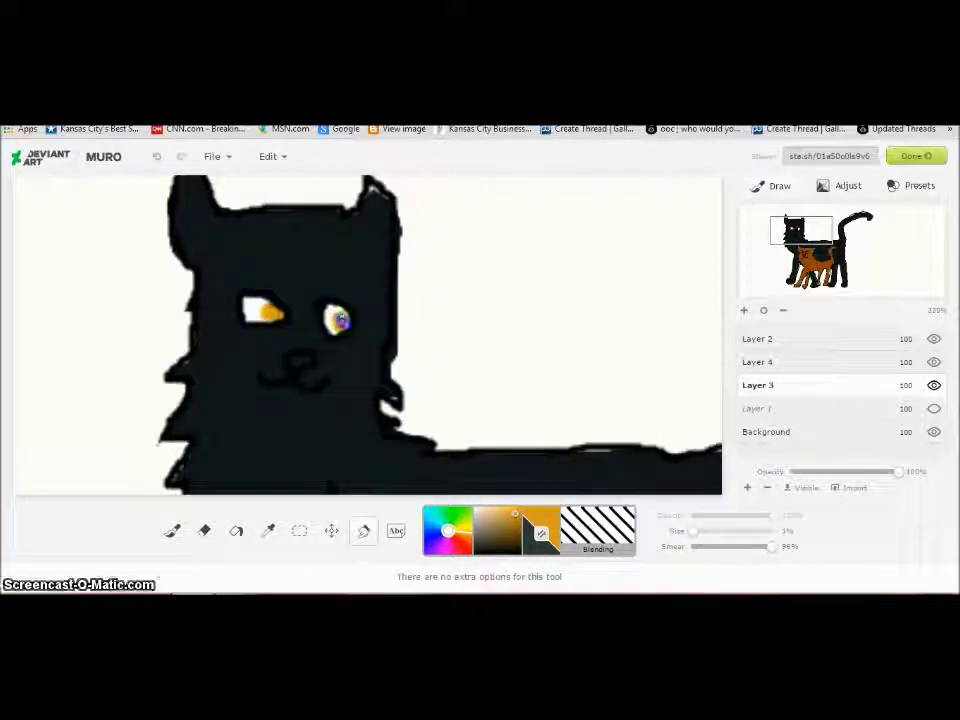
click(171, 530)
drag(266, 306, 278, 316)
click(363, 531)
click(172, 532)
click(518, 511)
click(364, 530)
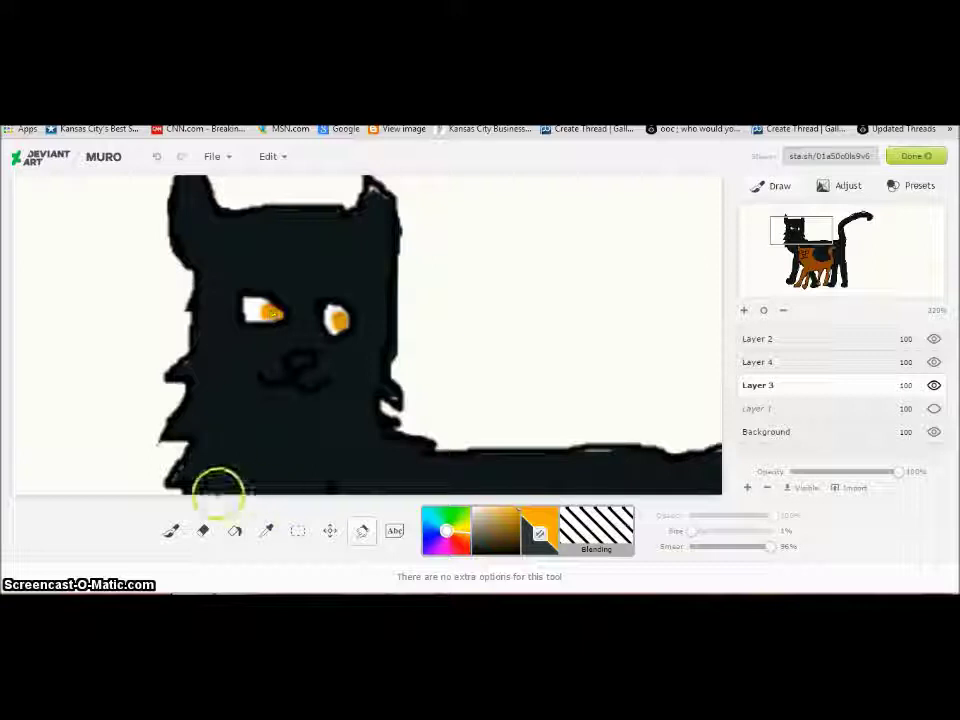
Colour the black cat's nose a muted red and try adding a black pupil to its eye
click(172, 531)
click(467, 549)
click(495, 528)
drag(292, 358, 306, 362)
click(475, 552)
click(341, 323)
mouse_move(92, 169)
key(ctrl+z)
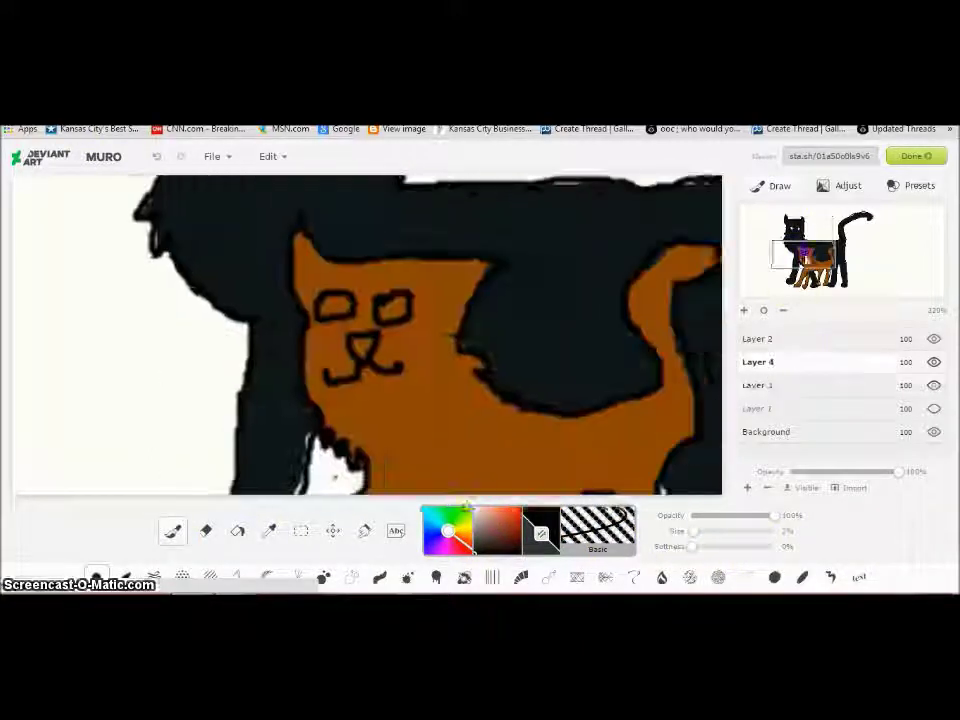
On Layer 4, paint the kitten's eyes white with green irises and fill its nose with pink
click(404, 310)
click(495, 530)
drag(370, 342, 380, 348)
click(370, 342)
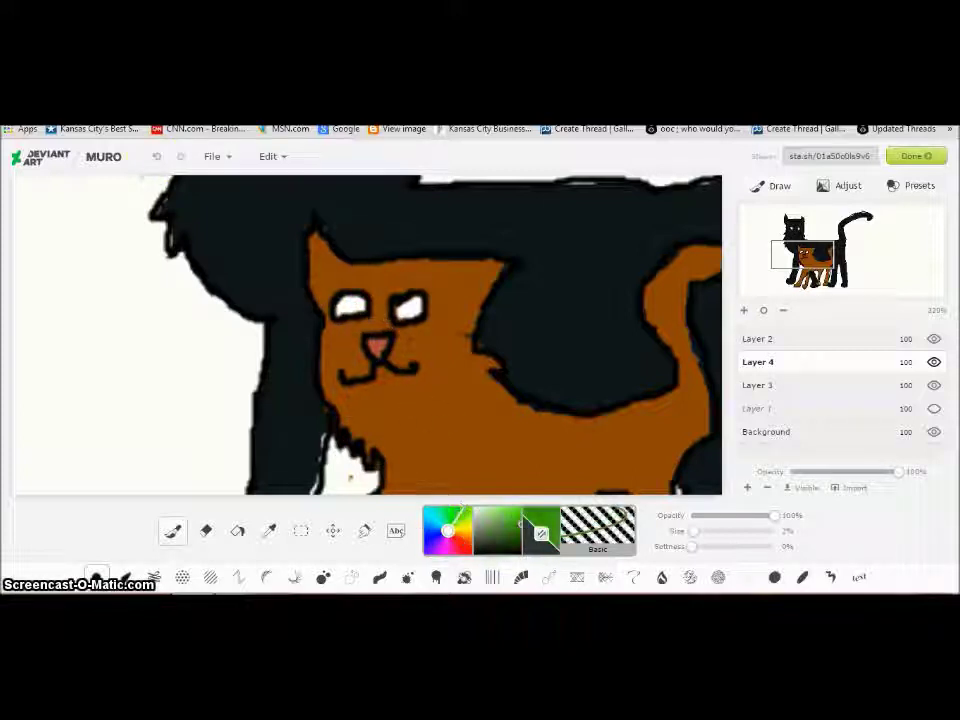
drag(407, 307, 404, 311)
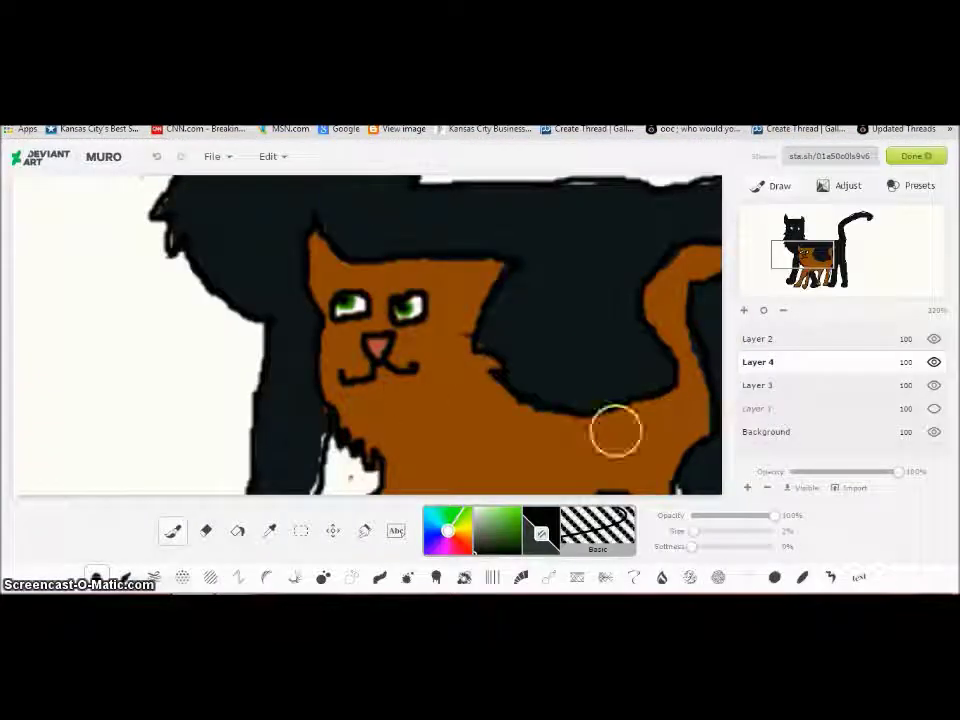
Clean up the kitten's colouring on Layer 4 using its sampled orange and a 1% eraser
alt+click(616, 431)
click(207, 530)
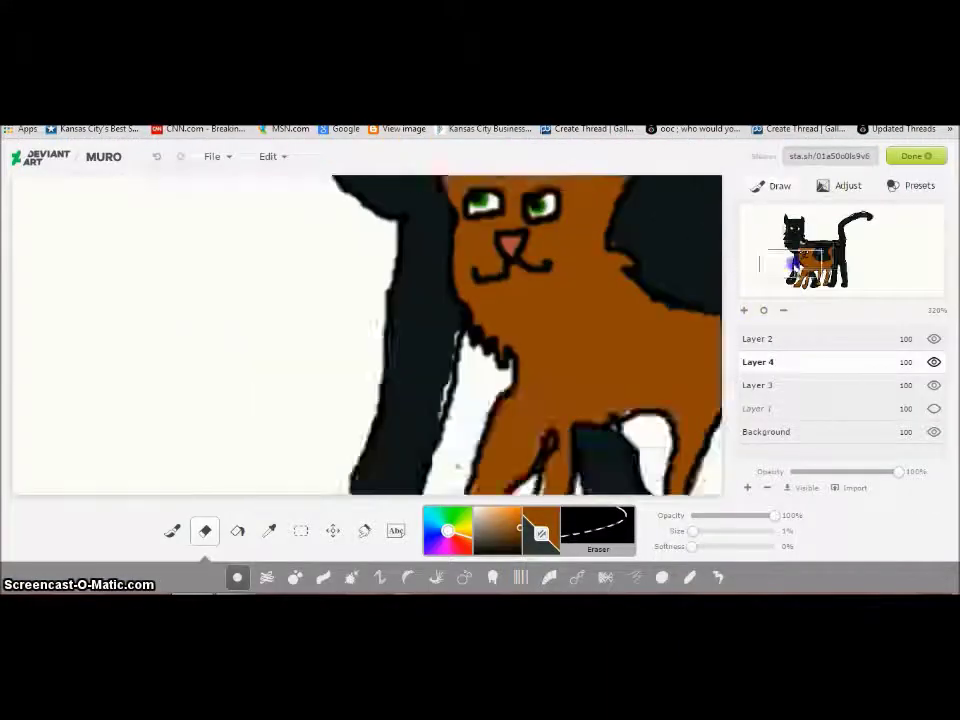
mouse_move(805, 255)
mouse_down()
mouse_move(826, 276)
mouse_move(847, 242)
mouse_up()
Cover the whole Background layer with teal using a hard brush at 100% size
click(784, 311)
click(784, 311)
click(784, 311)
click(784, 311)
click(768, 432)
click(172, 531)
click(430, 519)
click(690, 547)
drag(691, 531, 773, 531)
mouse_move(655, 466)
mouse_down()
mouse_move(686, 279)
mouse_move(163, 214)
mouse_move(380, 427)
mouse_up()
drag(560, 430, 60, 420)
mouse_move(60, 420)
mouse_down()
mouse_move(375, 422)
mouse_move(240, 447)
mouse_up()
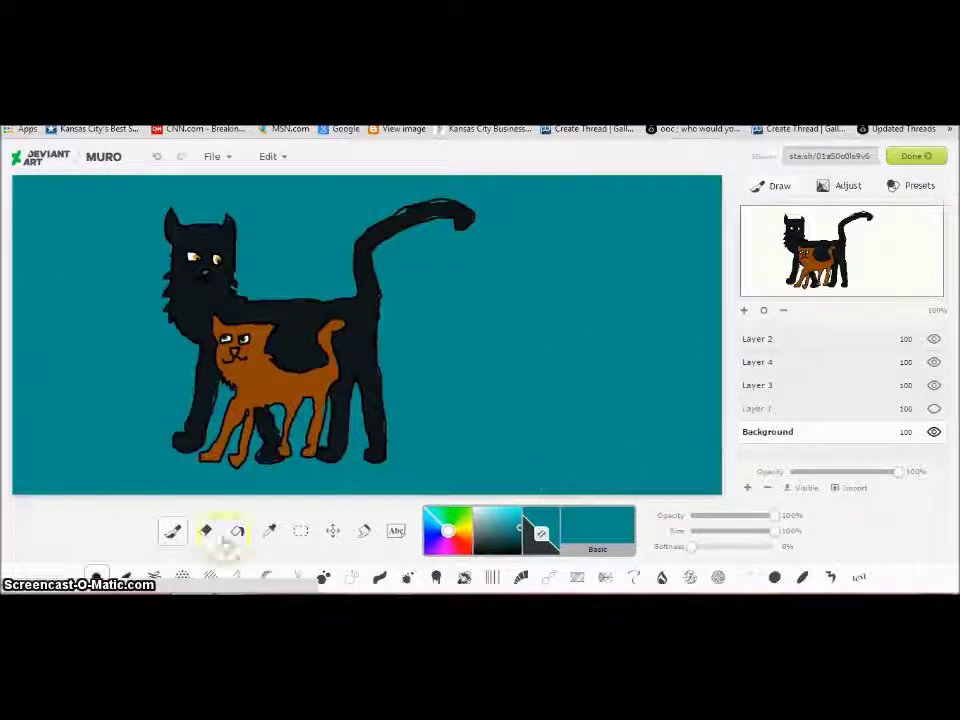
Sample the black cat's fur colour and fill the gaps along its tail on Layer 3 with a 19% brush
click(268, 531)
click(300, 330)
click(172, 531)
click(758, 385)
drag(773, 531, 710, 531)
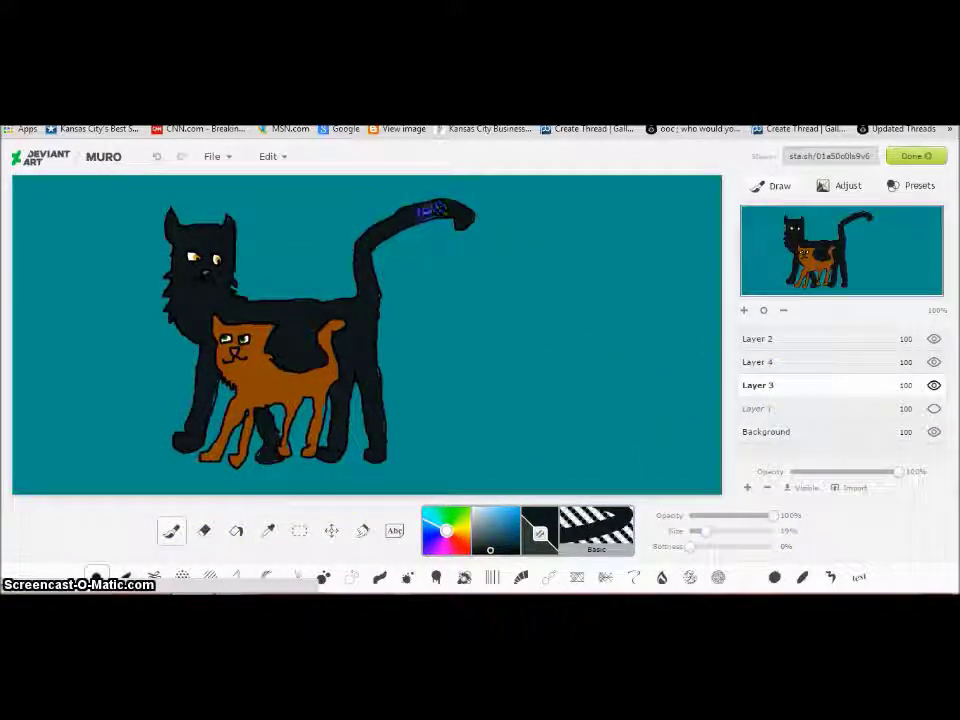
Set up a green brush at 40% size and 67% softness for the grass
click(463, 514)
drag(707, 531, 725, 531)
drag(693, 547, 748, 547)
mouse_move(700, 475)
mouse_down()
mouse_move(405, 468)
mouse_move(470, 445)
mouse_move(628, 430)
mouse_move(622, 472)
mouse_up()
click(156, 157)
click(797, 433)
click(156, 157)
Add a layer directly above the background, paint a dark green grass strip across it, and smear its edge into blades
click(748, 488)
mouse_move(762, 339)
mouse_down()
mouse_move(762, 455)
mouse_move(777, 432)
mouse_up()
mouse_move(705, 472)
mouse_down()
mouse_move(612, 503)
mouse_move(354, 482)
mouse_move(39, 476)
mouse_move(710, 428)
mouse_move(654, 470)
mouse_move(62, 440)
mouse_up()
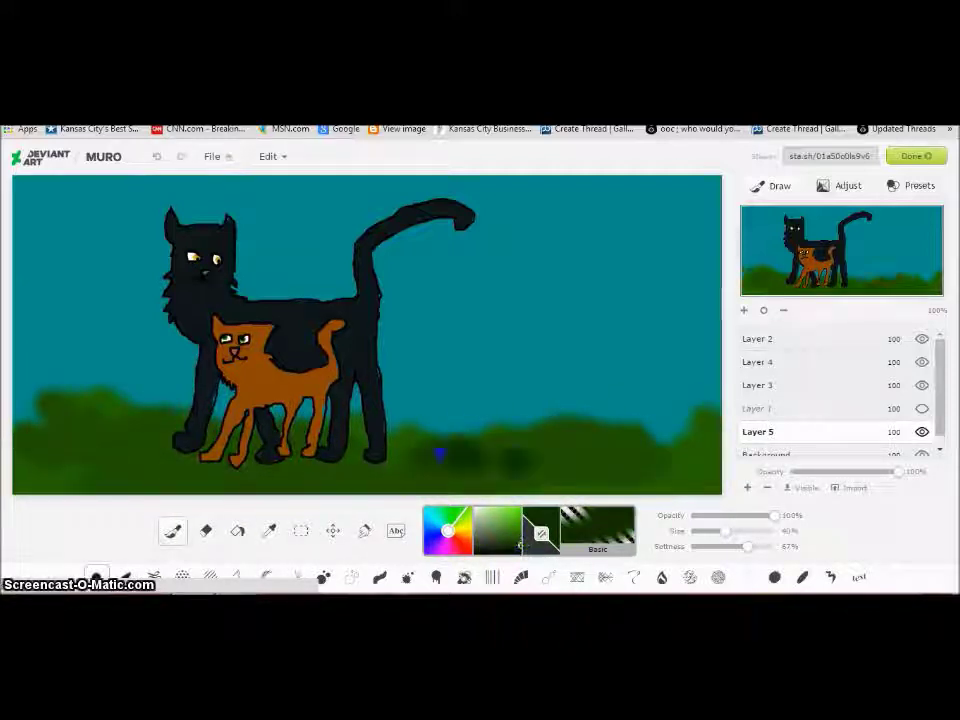
click(363, 530)
mouse_move(556, 440)
mouse_down()
mouse_move(624, 454)
mouse_move(652, 412)
mouse_up()
Paint a lighter green band across the grass and blend it with smeared strokes
click(171, 532)
click(512, 530)
mouse_move(520, 482)
mouse_down()
mouse_move(435, 495)
mouse_move(484, 479)
mouse_move(60, 462)
mouse_up()
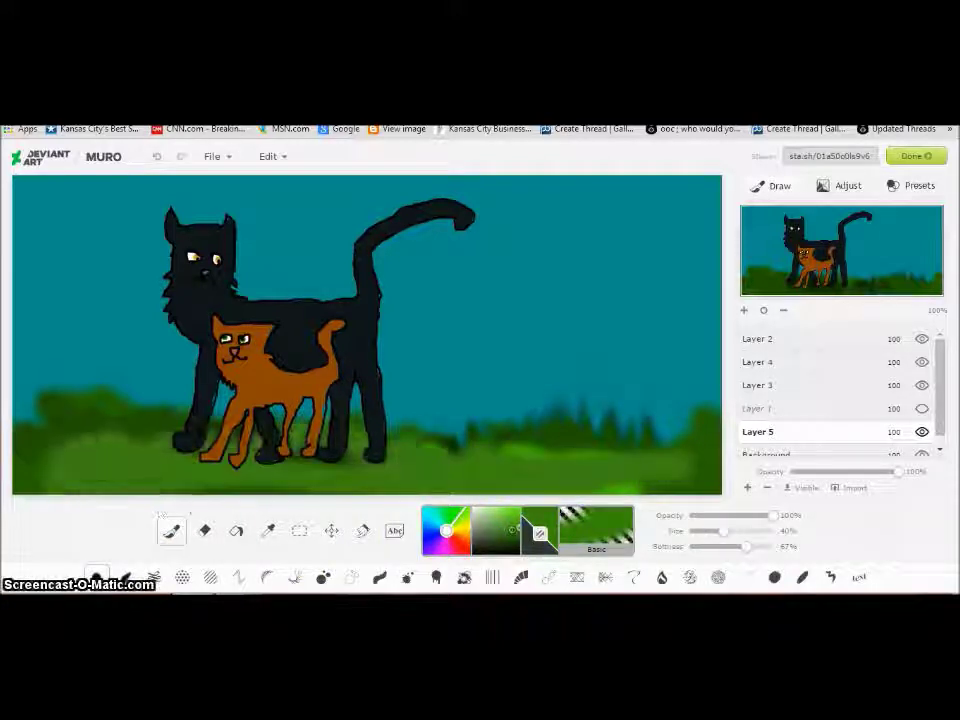
click(363, 531)
mouse_move(529, 450)
mouse_down()
mouse_move(600, 440)
mouse_move(420, 430)
mouse_up()
mouse_move(420, 490)
mouse_down()
mouse_move(118, 482)
mouse_move(440, 460)
mouse_move(289, 490)
mouse_up()
Repaint the ground in a deeper green, and add a top layer with grass covering the cats' paws
click(172, 532)
click(518, 536)
mouse_move(700, 460)
mouse_down()
mouse_move(73, 459)
mouse_move(16, 488)
mouse_up()
click(747, 488)
mouse_move(382, 458)
mouse_down()
mouse_move(182, 450)
mouse_move(285, 455)
mouse_move(262, 448)
mouse_up()
Set the brush to white at 57% opacity for the clouds
click(475, 510)
drag(774, 516, 739, 516)
mouse_move(550, 215)
mouse_down()
mouse_move(634, 219)
mouse_move(561, 191)
mouse_up()
drag(30, 215, 212, 206)
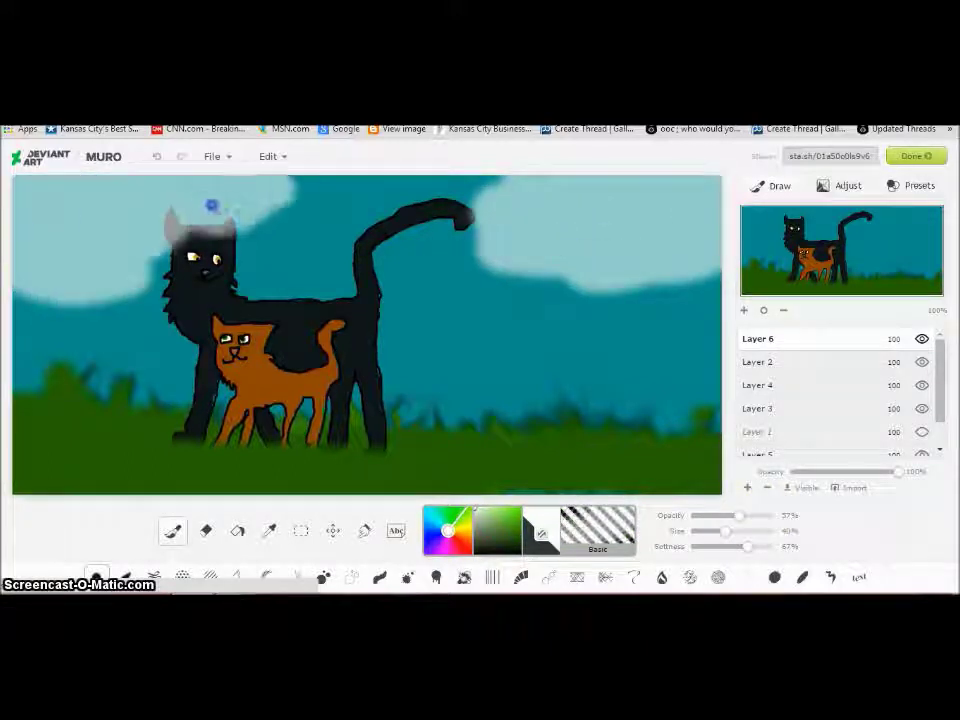
click(155, 156)
click(155, 156)
Add a layer beneath the cat layers and paint translucent white clouds on both sides of the sky
click(747, 488)
mouse_move(780, 339)
mouse_down()
mouse_move(788, 360)
mouse_move(780, 452)
mouse_up()
mouse_move(638, 182)
mouse_down()
mouse_move(602, 197)
mouse_move(470, 195)
mouse_up()
mouse_move(94, 189)
mouse_down()
mouse_move(90, 242)
mouse_move(116, 168)
mouse_move(245, 208)
mouse_up()
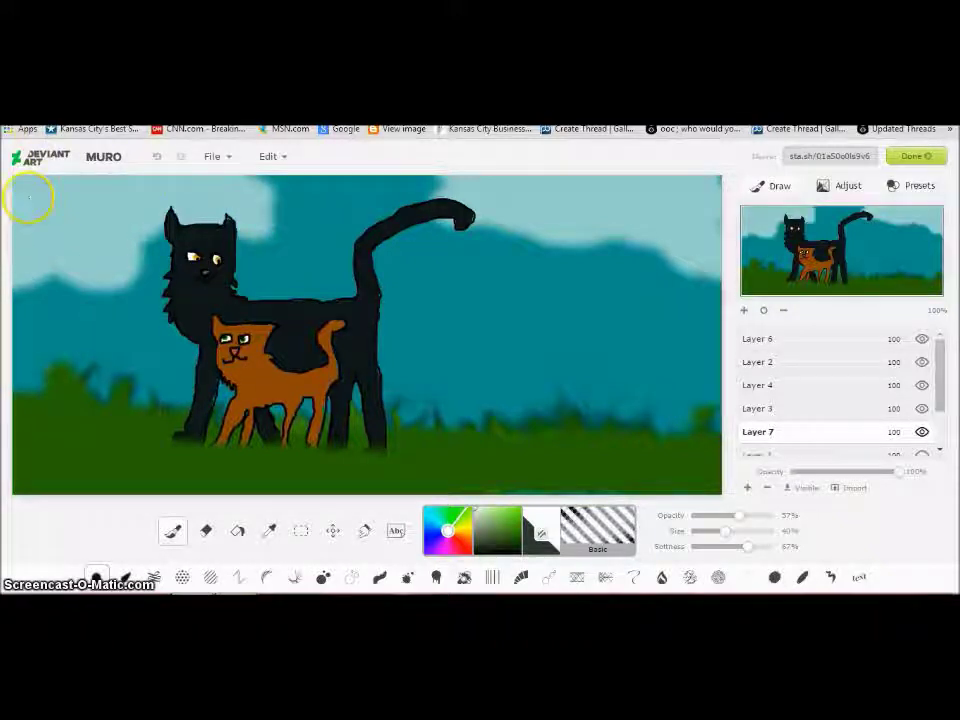
Build up brighter patches in both clouds with overlapping translucent white strokes
mouse_move(50, 172)
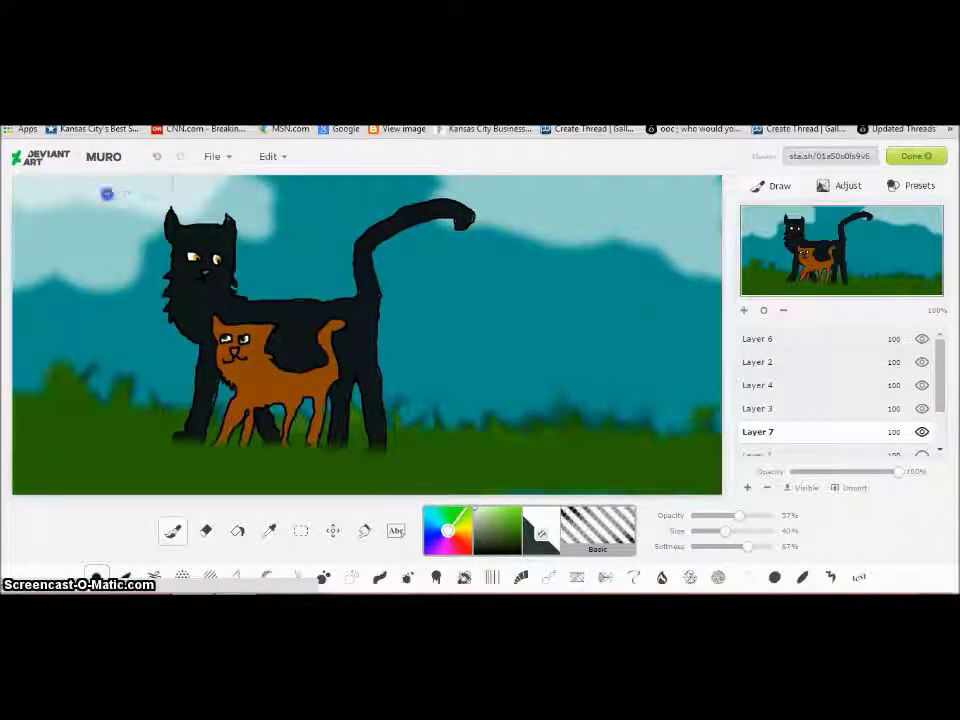
mouse_move(177, 208)
mouse_down()
mouse_move(226, 183)
mouse_move(97, 228)
mouse_up()
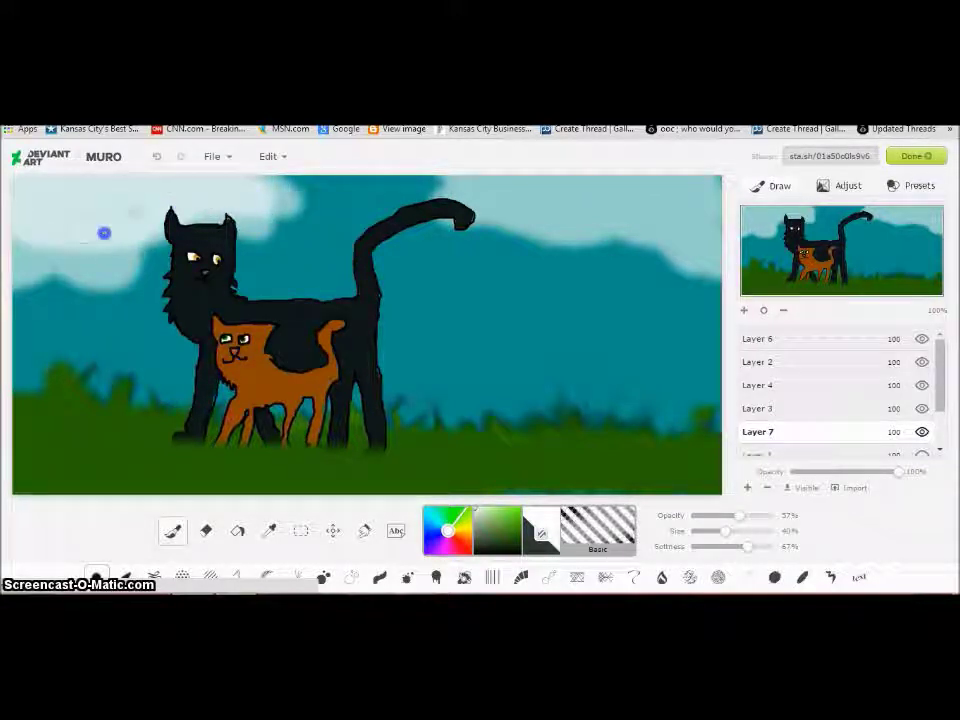
mouse_move(30, 246)
mouse_down()
mouse_move(146, 199)
mouse_move(297, 195)
mouse_up()
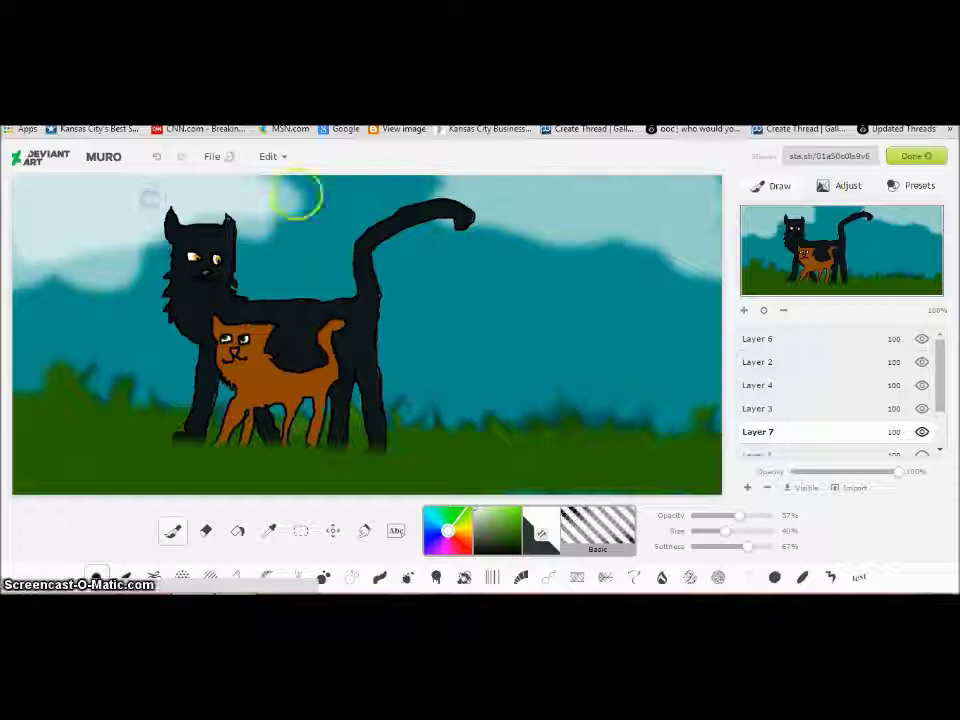
mouse_move(653, 196)
mouse_down()
mouse_move(724, 186)
mouse_move(727, 216)
mouse_move(727, 185)
mouse_move(631, 176)
mouse_up()
mouse_move(564, 162)
mouse_down()
mouse_move(480, 171)
mouse_move(693, 221)
mouse_up()
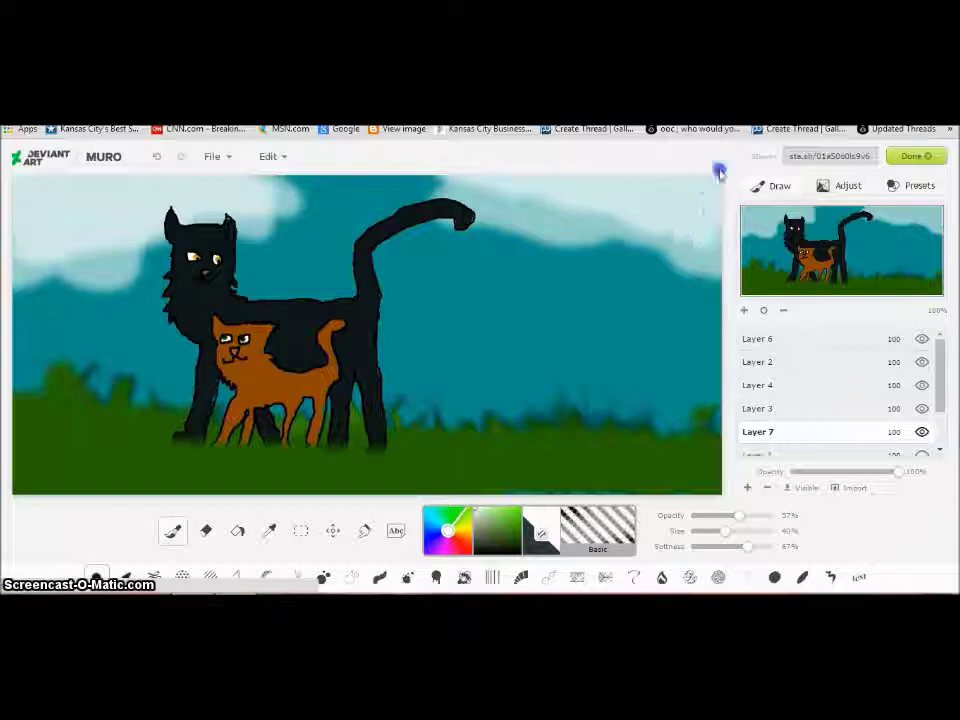
drag(713, 181, 712, 221)
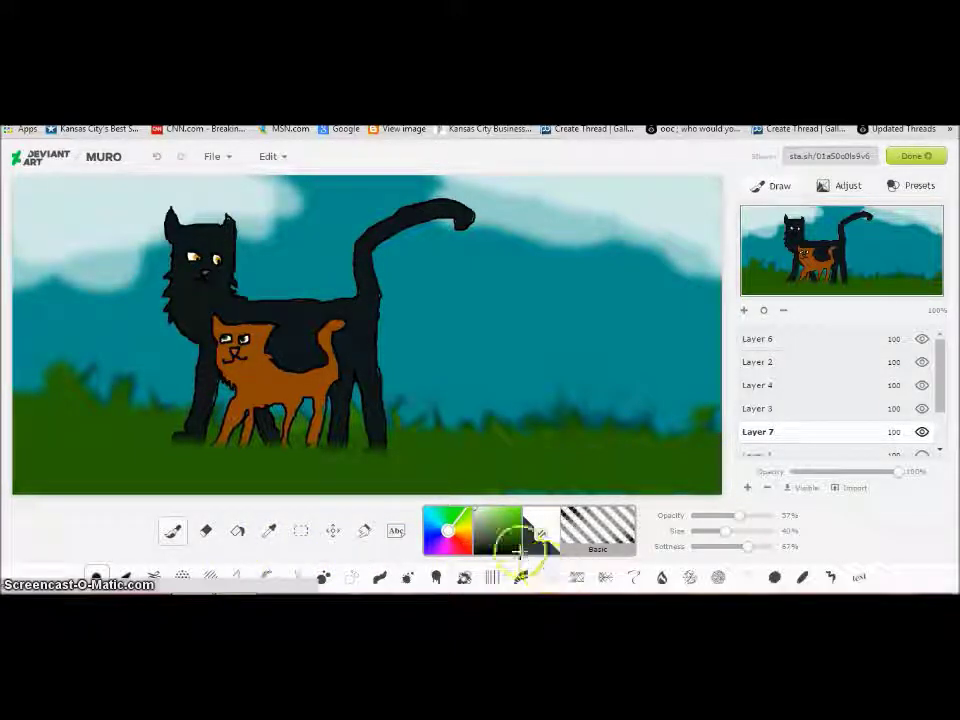
Paint a pale yellow sun between the clouds at 100% opacity and 21% softness, with a deeper yellow centre
click(469, 522)
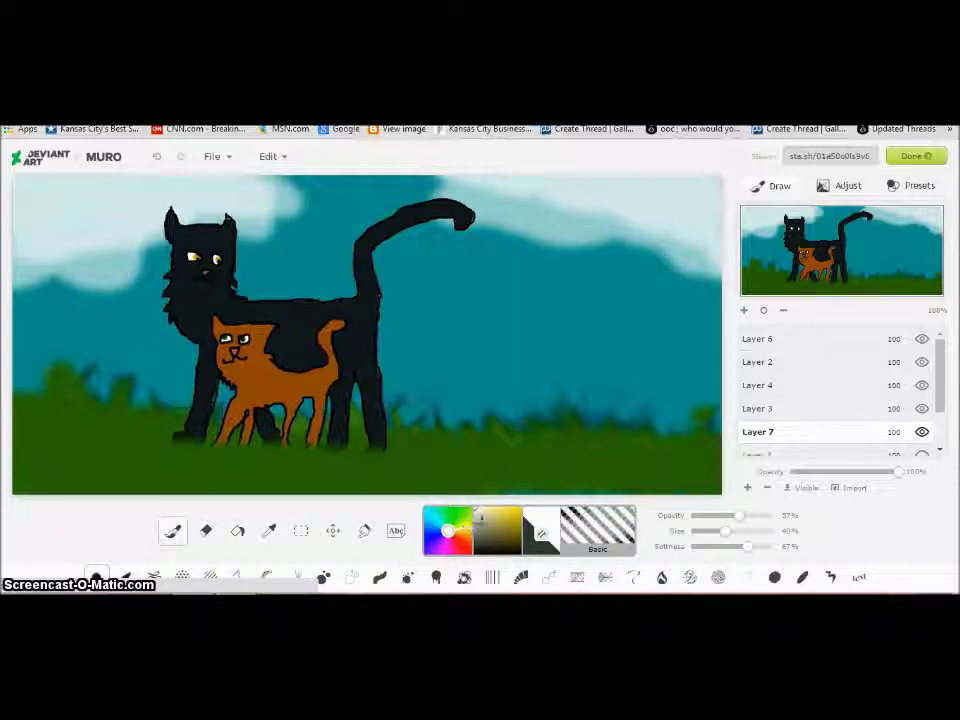
click(540, 512)
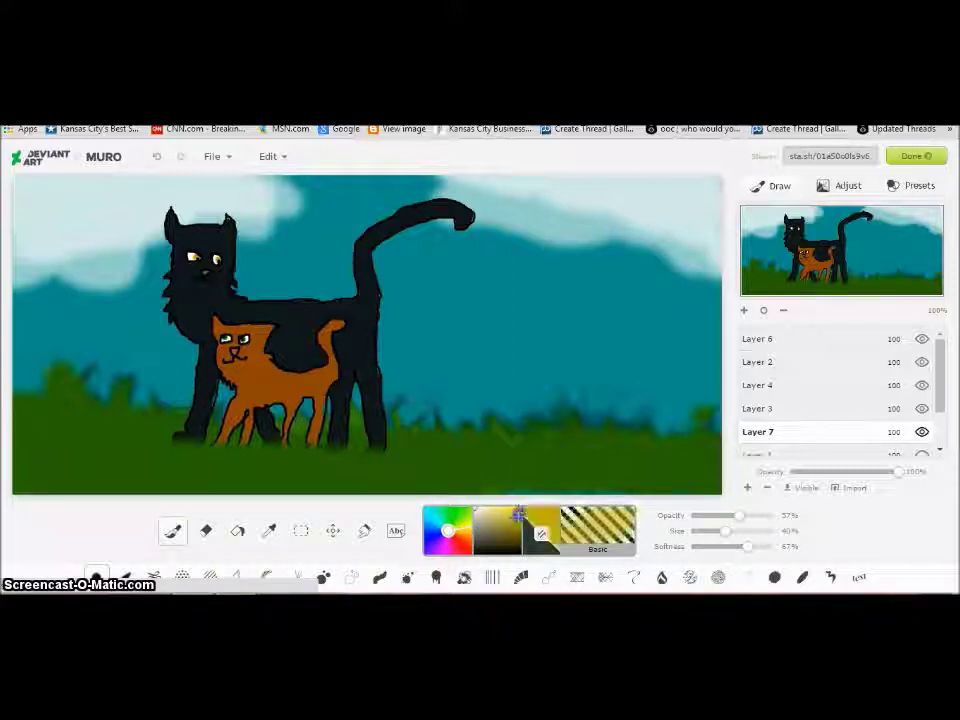
mouse_move(750, 550)
mouse_down()
mouse_move(731, 552)
mouse_move(746, 514)
mouse_move(793, 521)
mouse_up()
click(758, 550)
drag(760, 557, 709, 552)
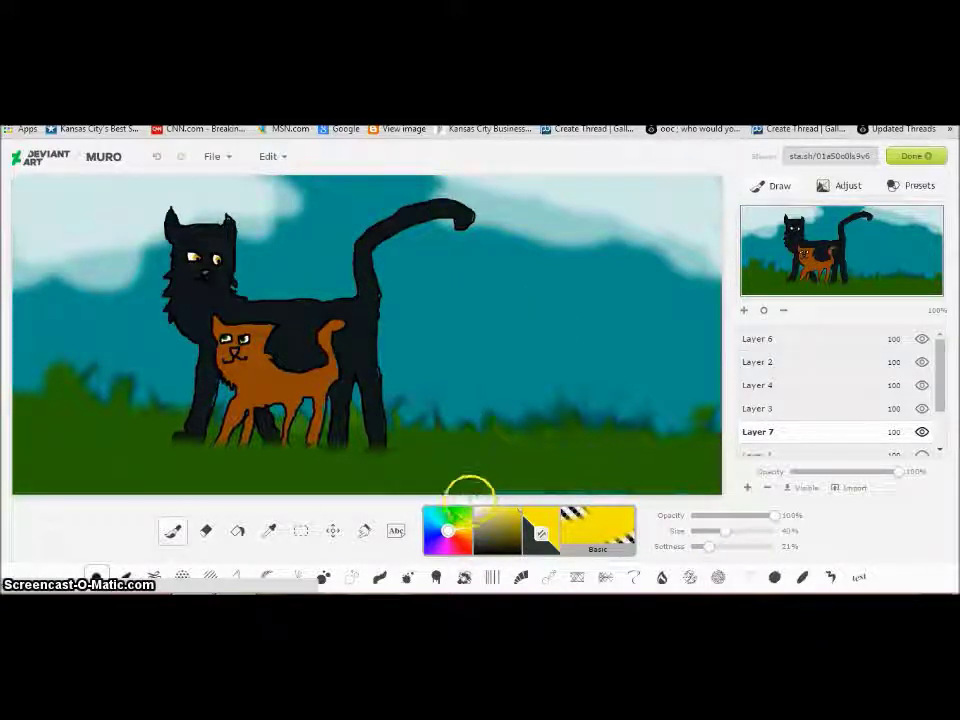
drag(507, 493, 485, 490)
mouse_move(342, 185)
mouse_down()
mouse_move(349, 190)
mouse_move(336, 200)
mouse_move(338, 181)
mouse_up()
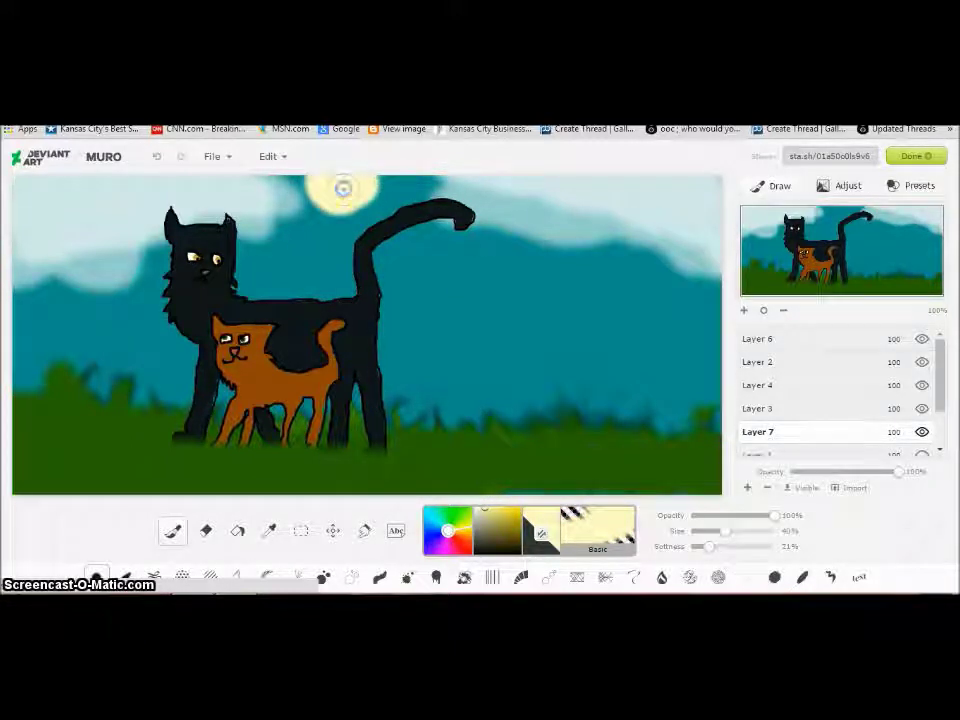
click(501, 507)
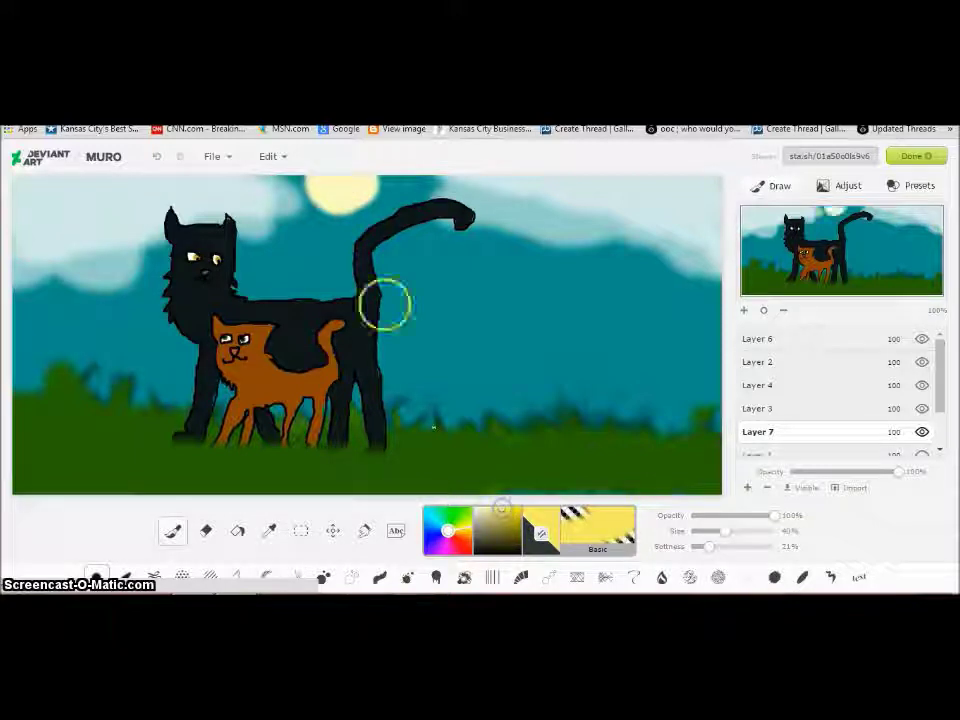
click(345, 190)
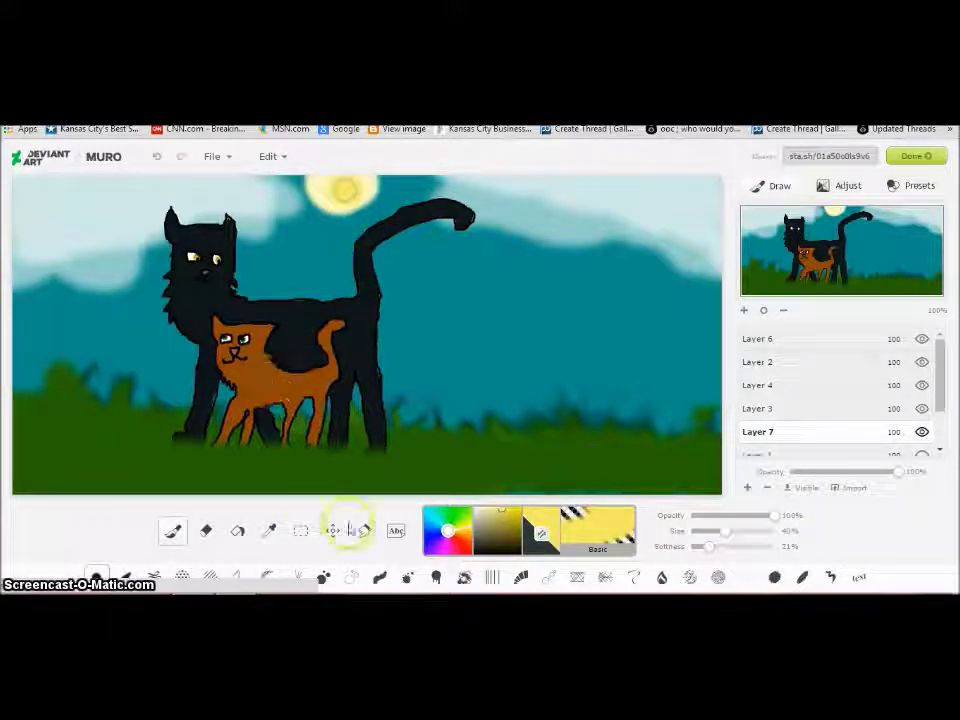
Blend the sun's yellow shades with the Blending tool at 23% size and 96% smear, undoing the over-smeared first attempt
click(364, 530)
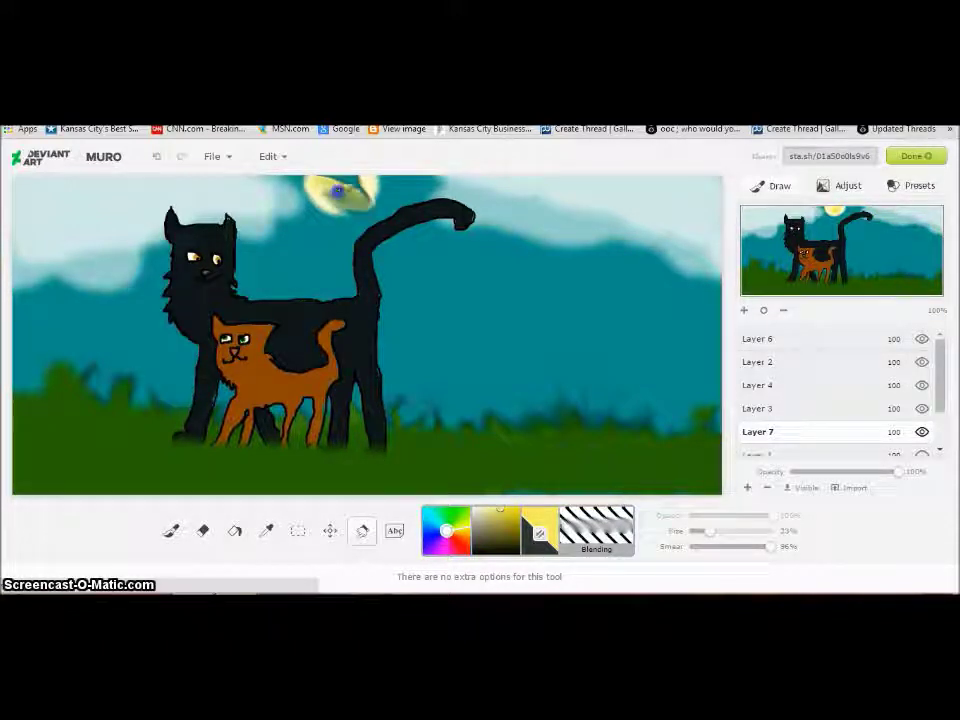
click(159, 158)
click(160, 159)
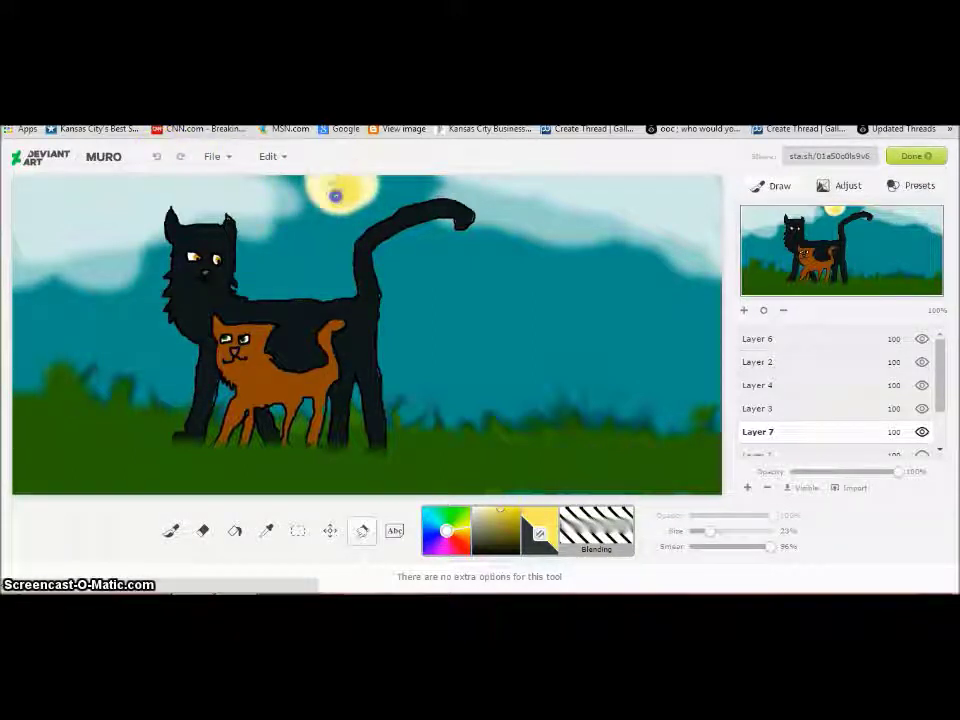
drag(350, 187, 320, 180)
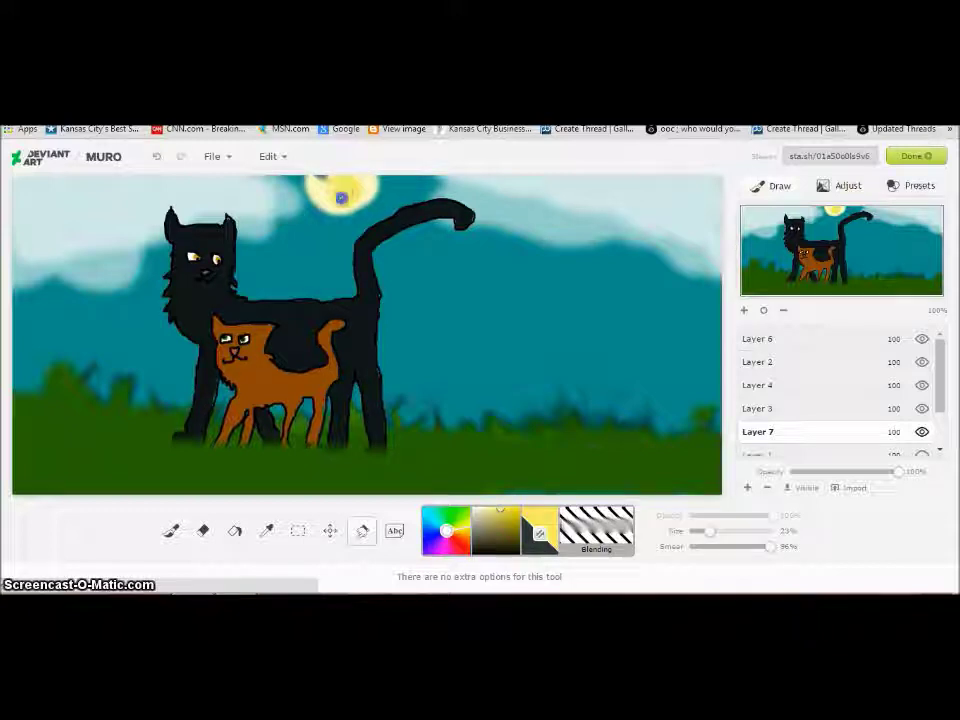
Smear the centre of the sun further with the Blending tool, then undo back until the sun is cleared from the sky
drag(349, 192, 335, 197)
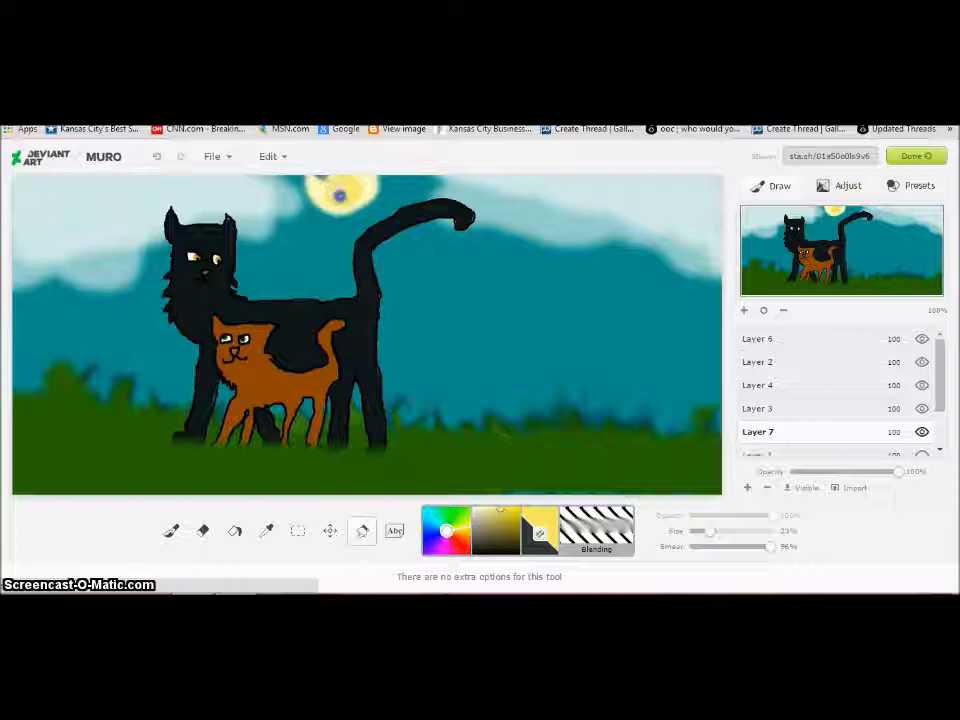
mouse_move(339, 192)
mouse_down()
mouse_move(352, 189)
mouse_move(341, 197)
mouse_up()
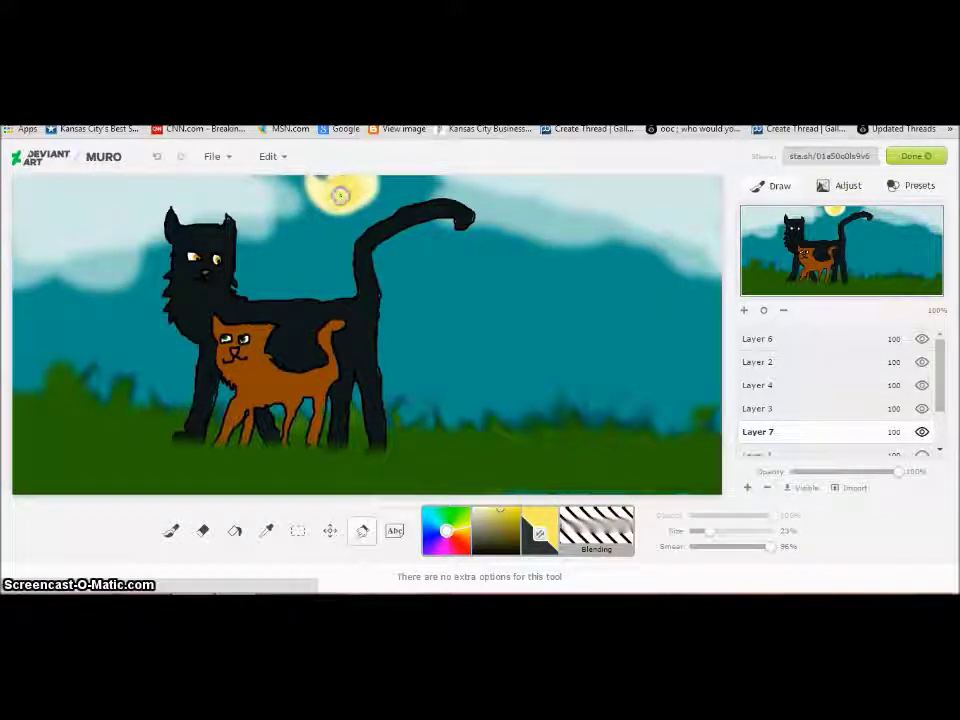
click(156, 158)
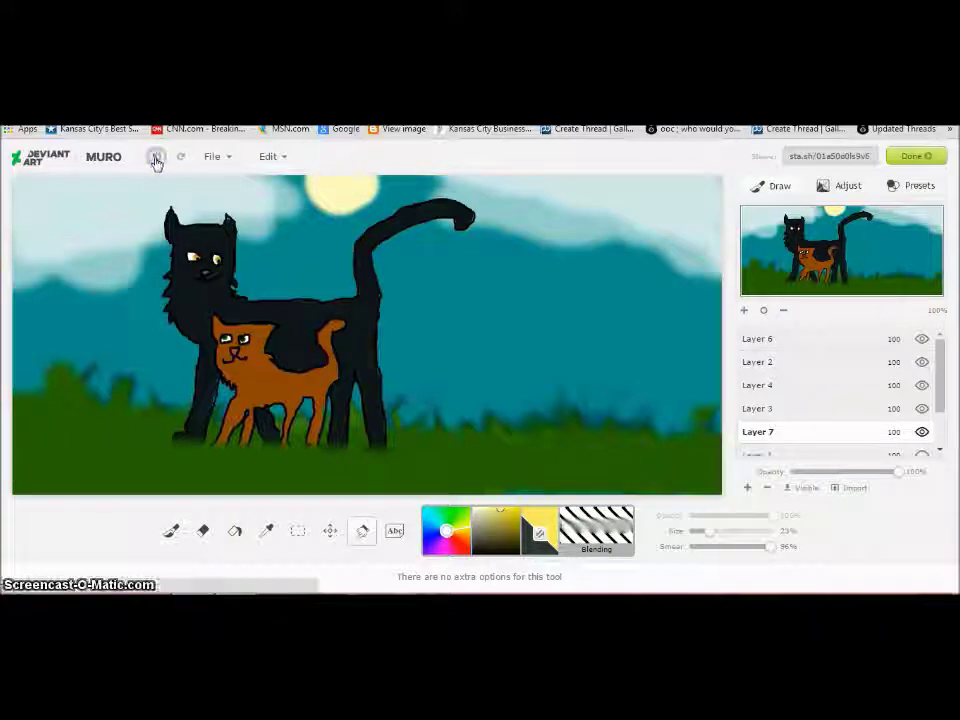
click(160, 160)
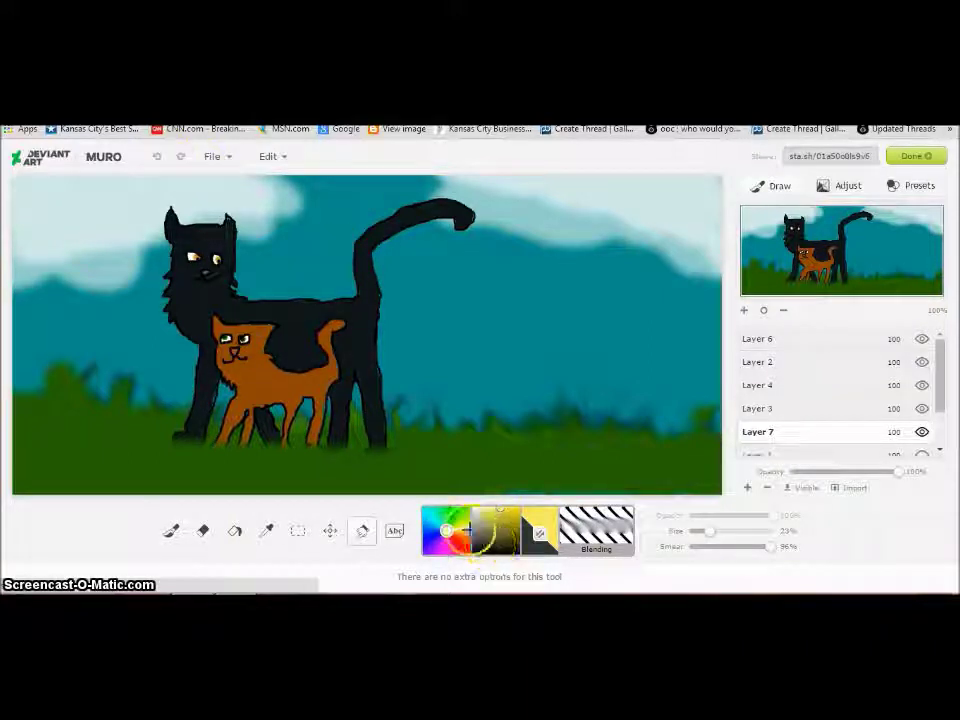
Try a pale yellow sun above the black cat's tail with soft white at 44% opacity beside it, then undo the painting
click(168, 530)
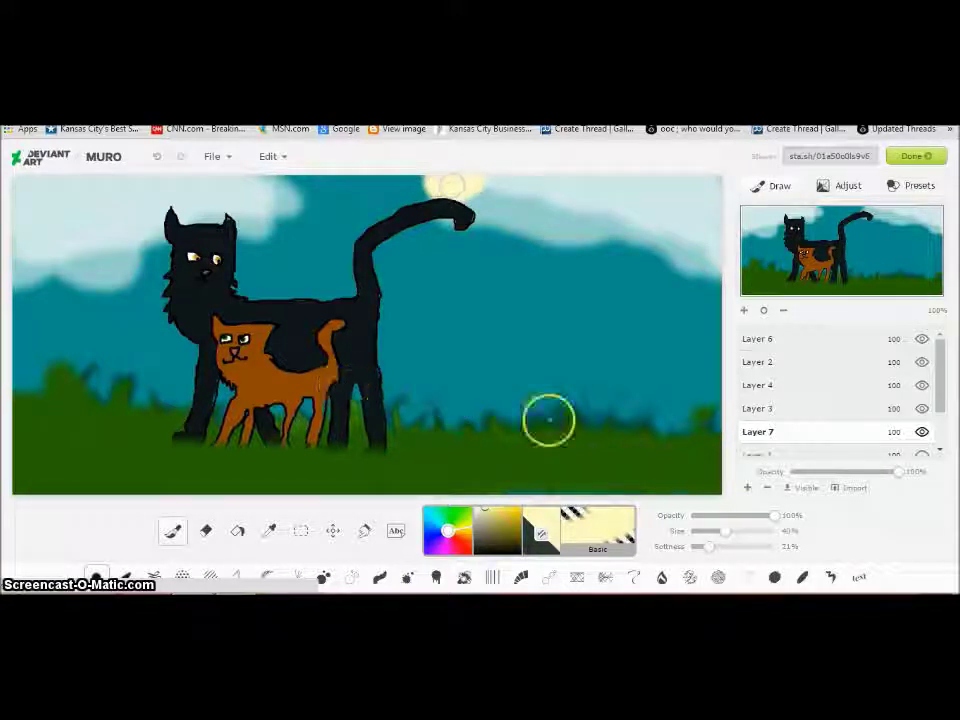
click(476, 515)
drag(777, 515, 731, 522)
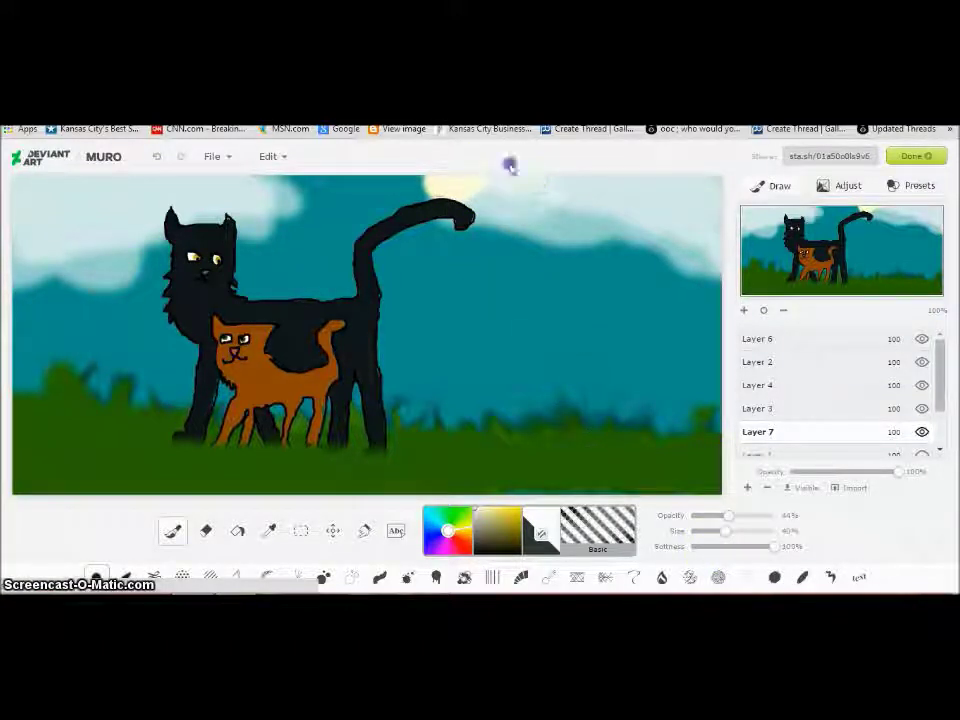
click(156, 158)
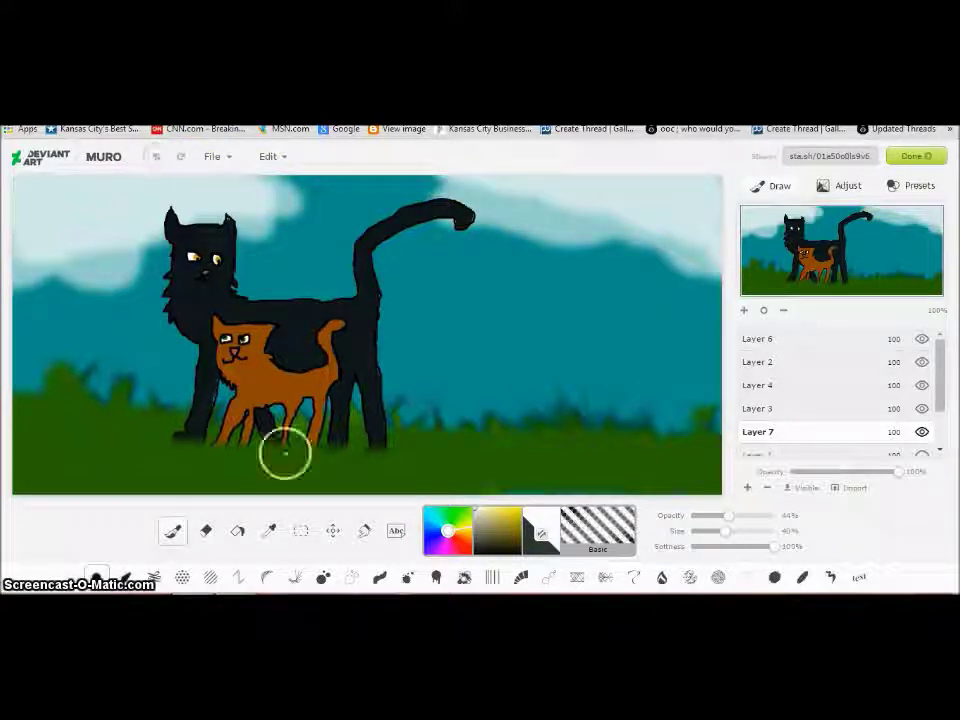
Paint a pale yellow sun between the clouds at 100% opacity and 100% softness, then lighten it with white at 44% opacity
click(491, 511)
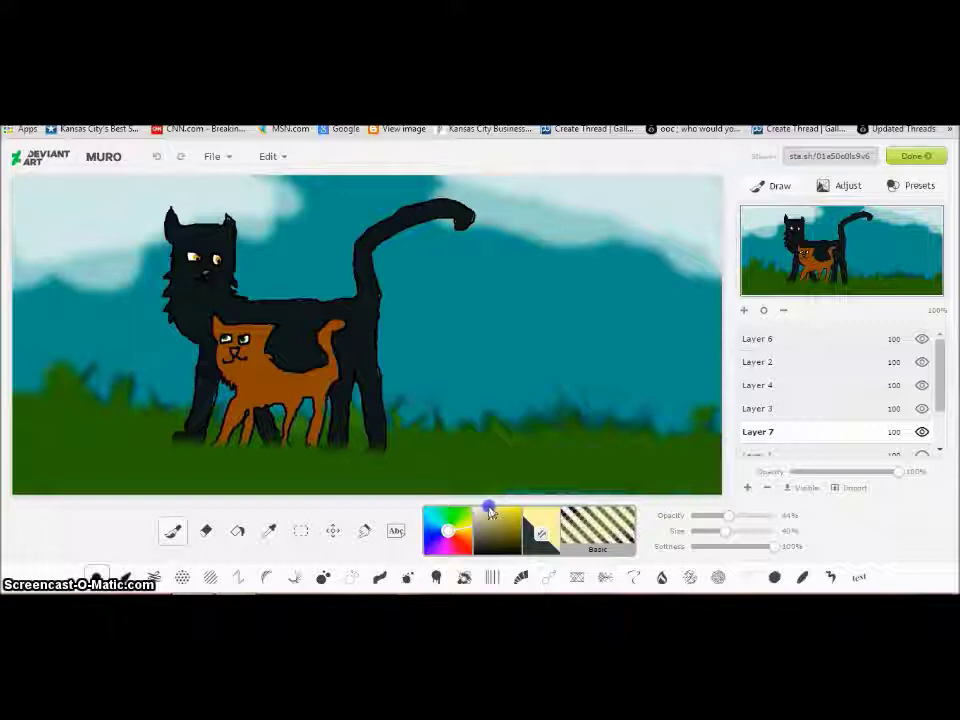
click(206, 531)
click(168, 531)
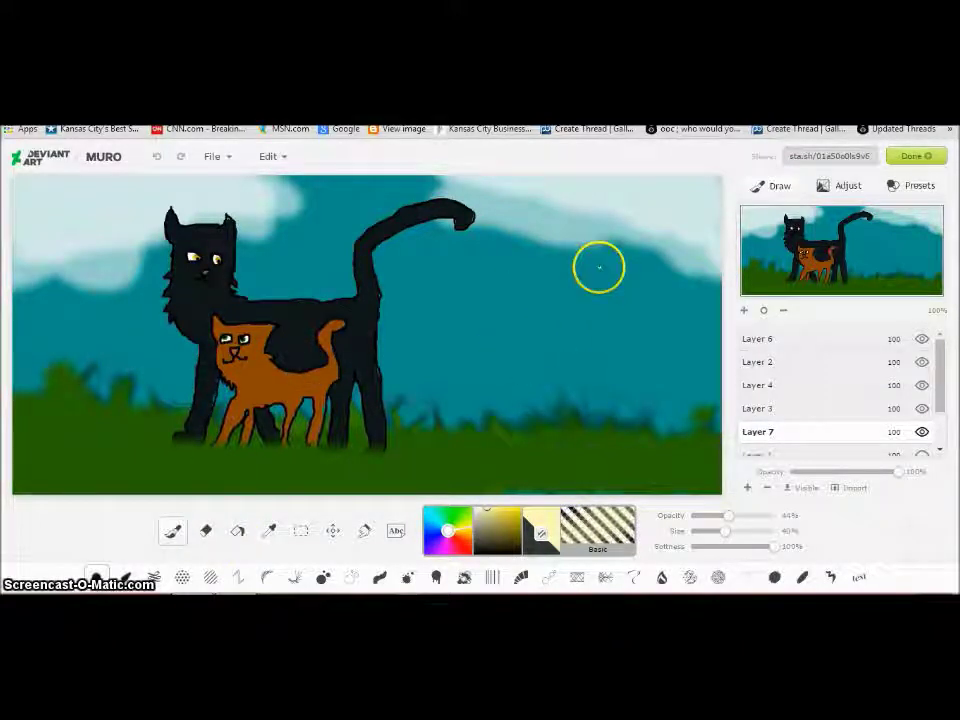
click(730, 517)
drag(730, 517, 810, 495)
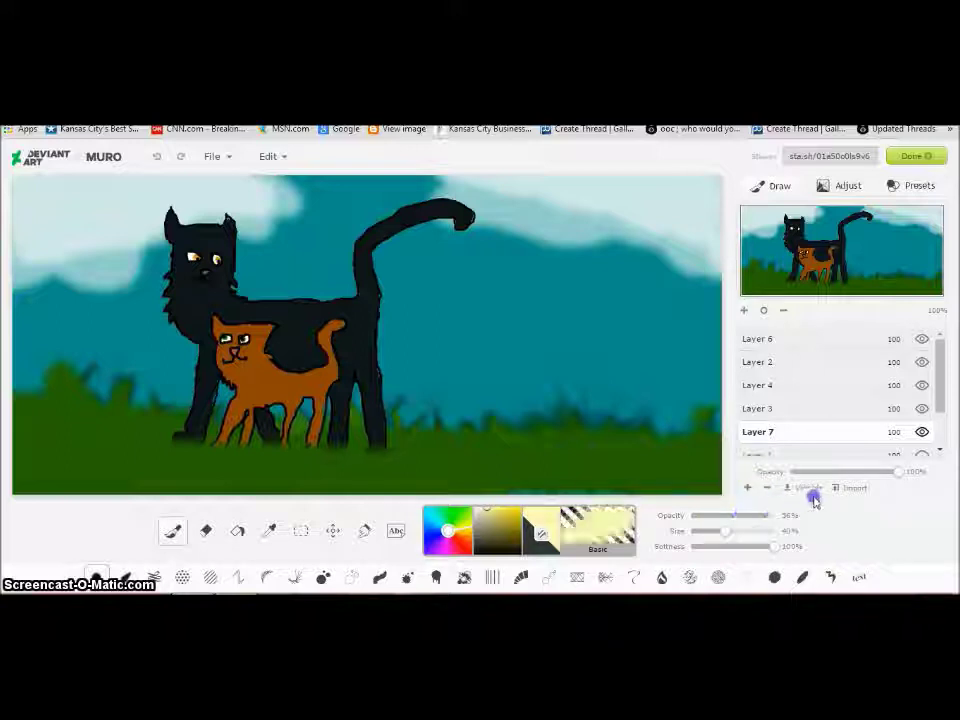
mouse_move(367, 180)
mouse_down()
mouse_move(347, 189)
mouse_move(375, 182)
mouse_move(353, 189)
mouse_up()
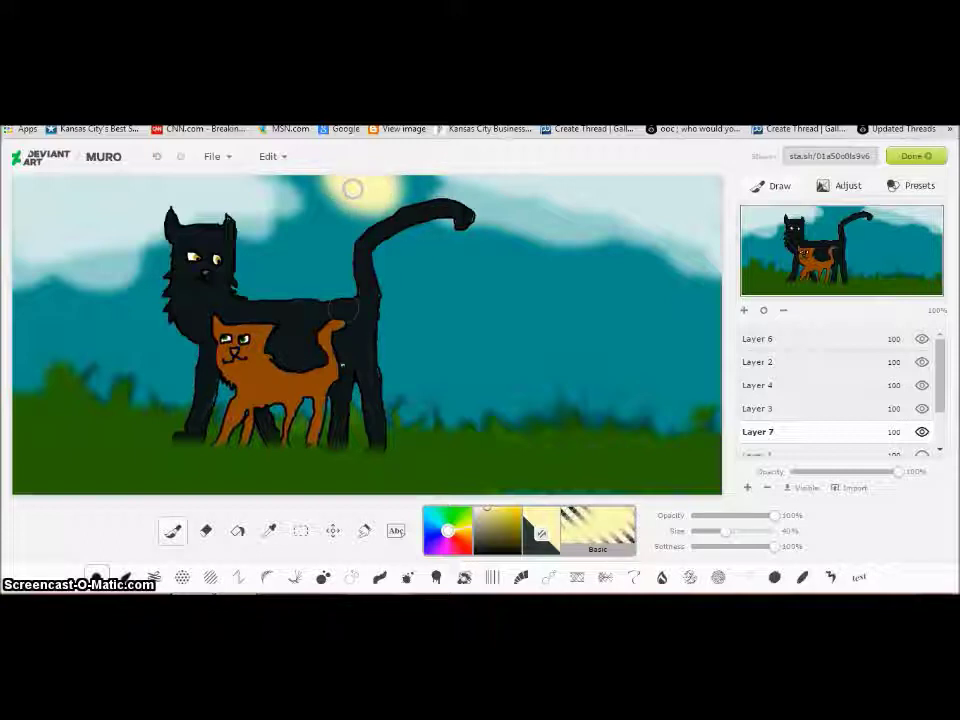
click(474, 508)
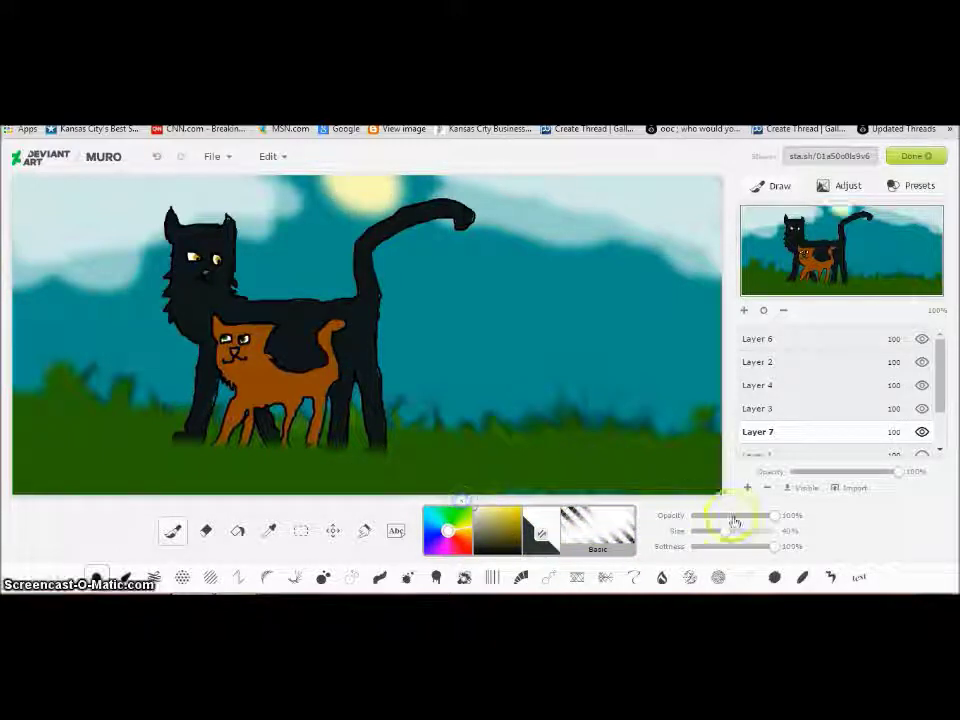
mouse_move(761, 519)
mouse_down()
mouse_move(692, 519)
mouse_move(728, 519)
mouse_up()
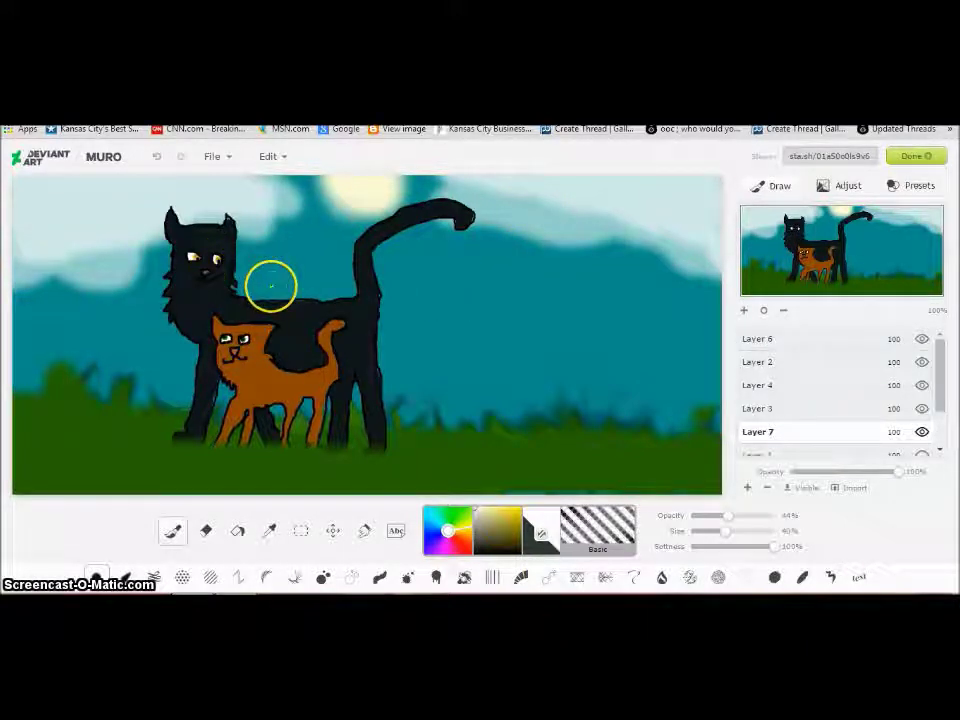
On a new top layer, shade the black cat's belly, tail, chest and legs in soft black at 44% opacity, temporarily hiding the kitten's colour layer
click(746, 490)
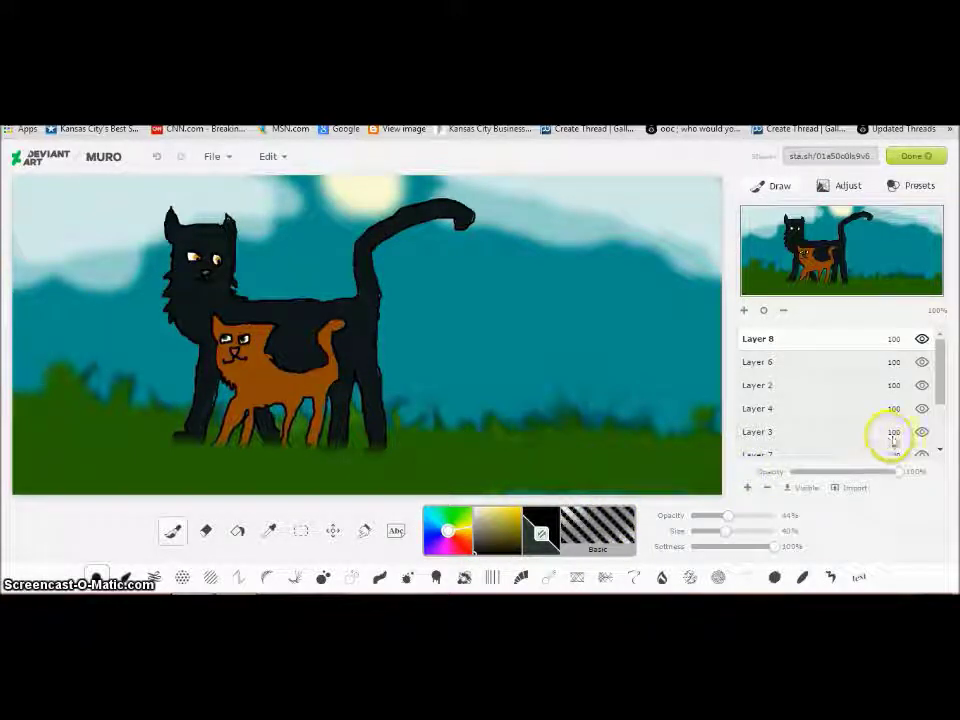
click(921, 408)
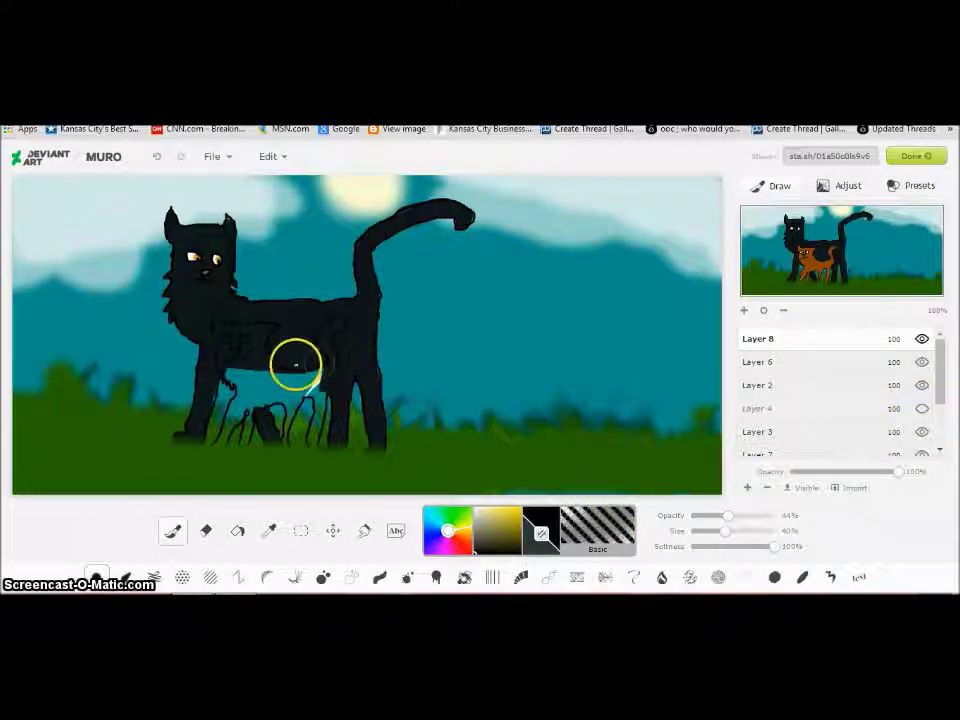
drag(247, 357, 300, 356)
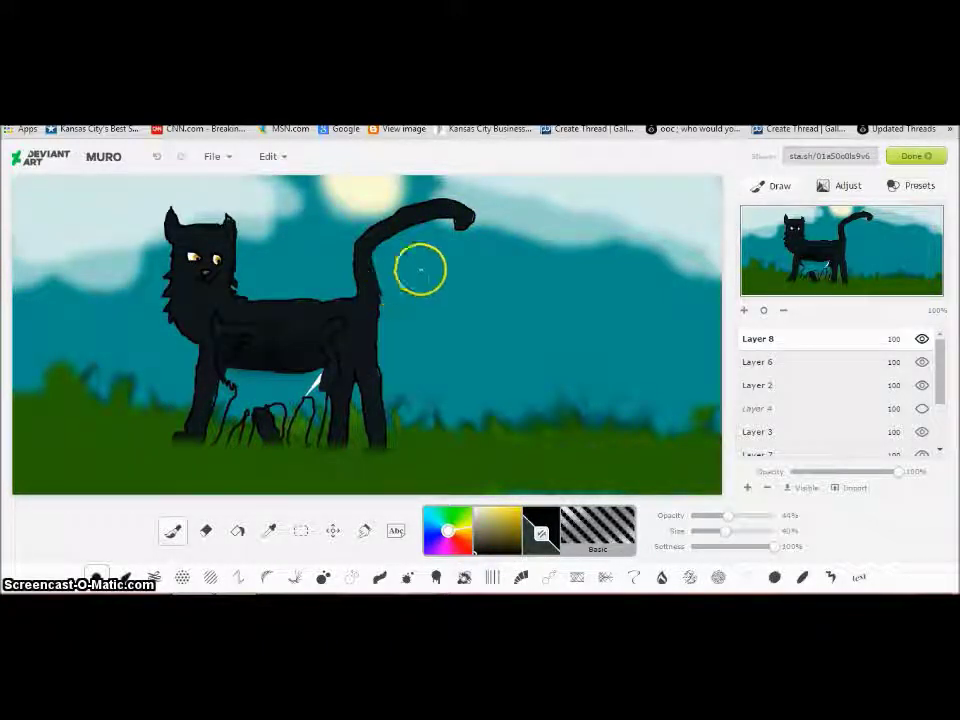
mouse_move(456, 214)
mouse_down()
mouse_move(416, 230)
mouse_move(381, 258)
mouse_move(377, 346)
mouse_up()
mouse_move(171, 253)
mouse_down()
mouse_move(172, 306)
mouse_move(196, 326)
mouse_move(168, 249)
mouse_move(203, 404)
mouse_move(203, 371)
mouse_up()
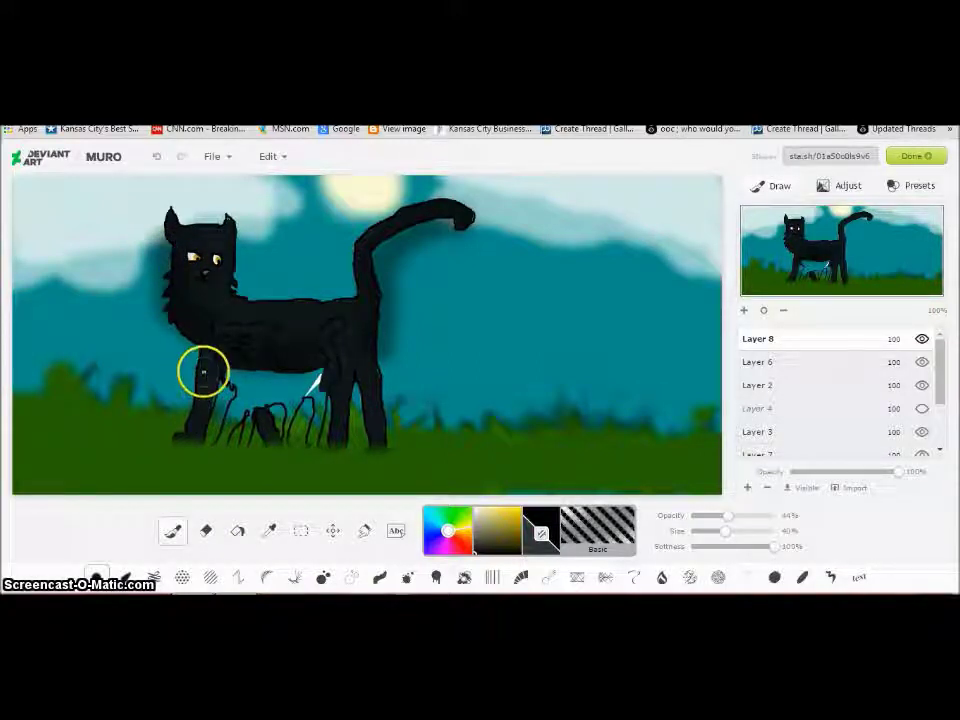
drag(266, 426, 272, 432)
mouse_move(370, 431)
mouse_down()
mouse_move(360, 394)
mouse_move(336, 403)
mouse_up()
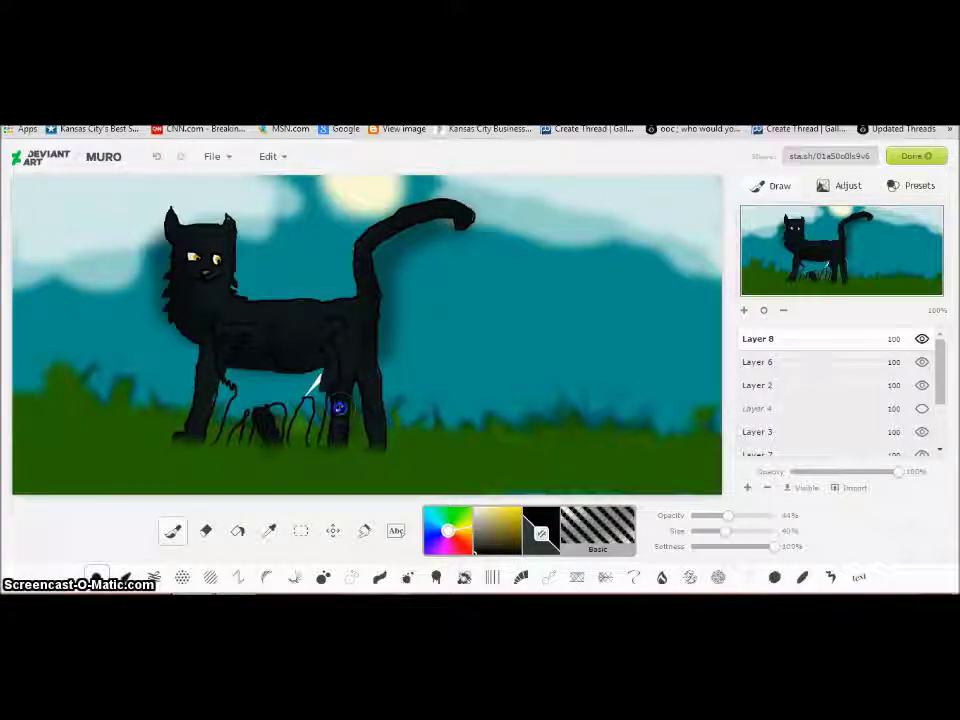
drag(338, 442, 279, 388)
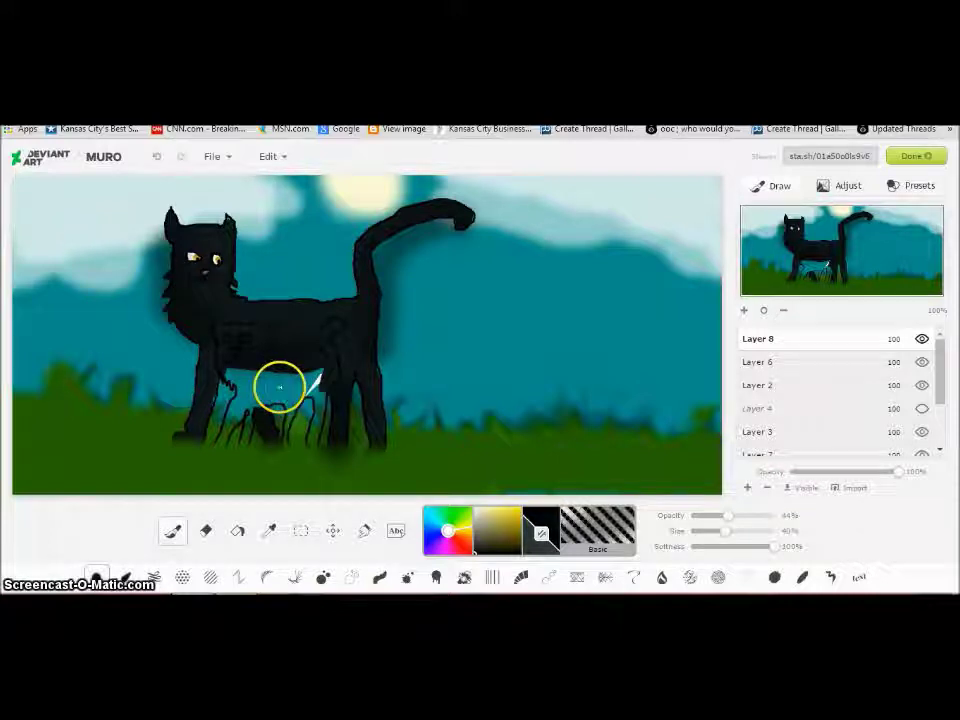
click(921, 408)
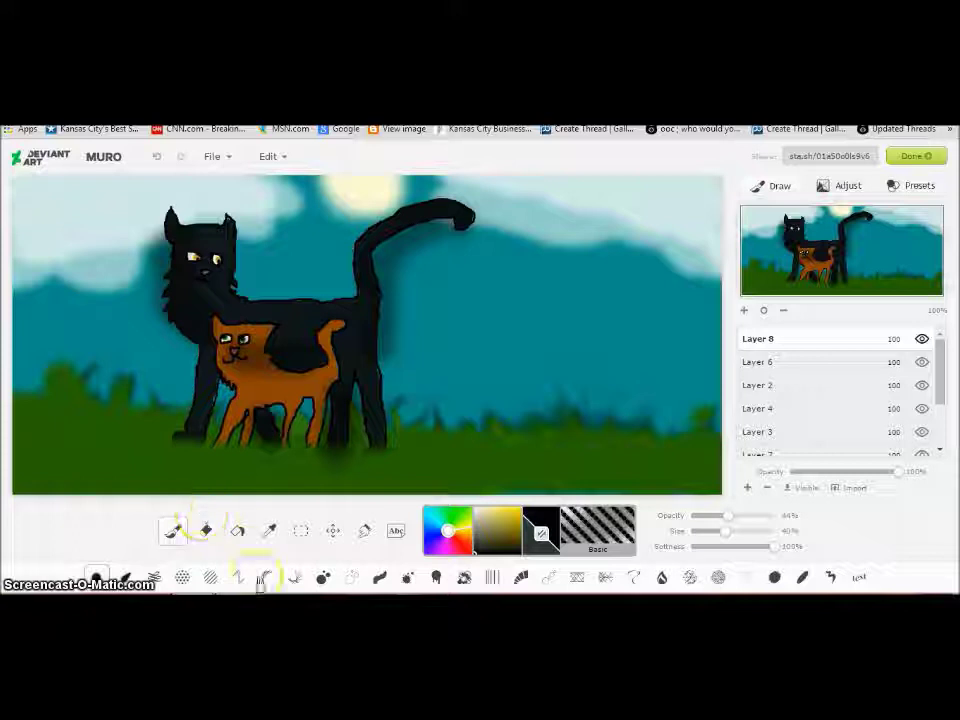
Erase the black shading that spills onto the kitten and the sky around the black cat, using a 25% size eraser
click(205, 530)
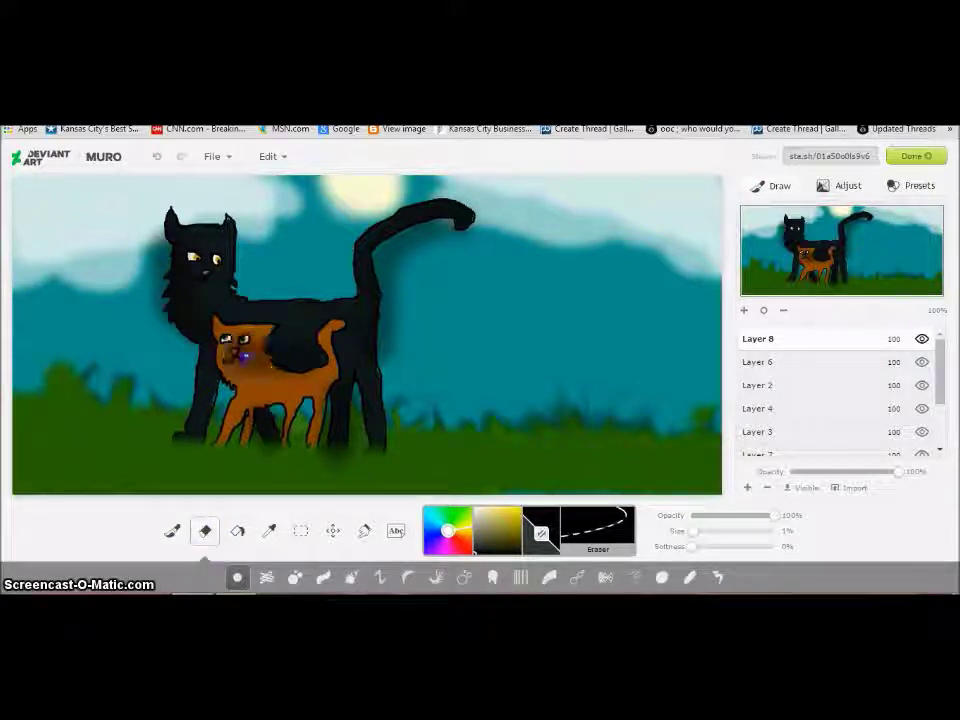
drag(695, 532, 713, 535)
drag(254, 357, 247, 344)
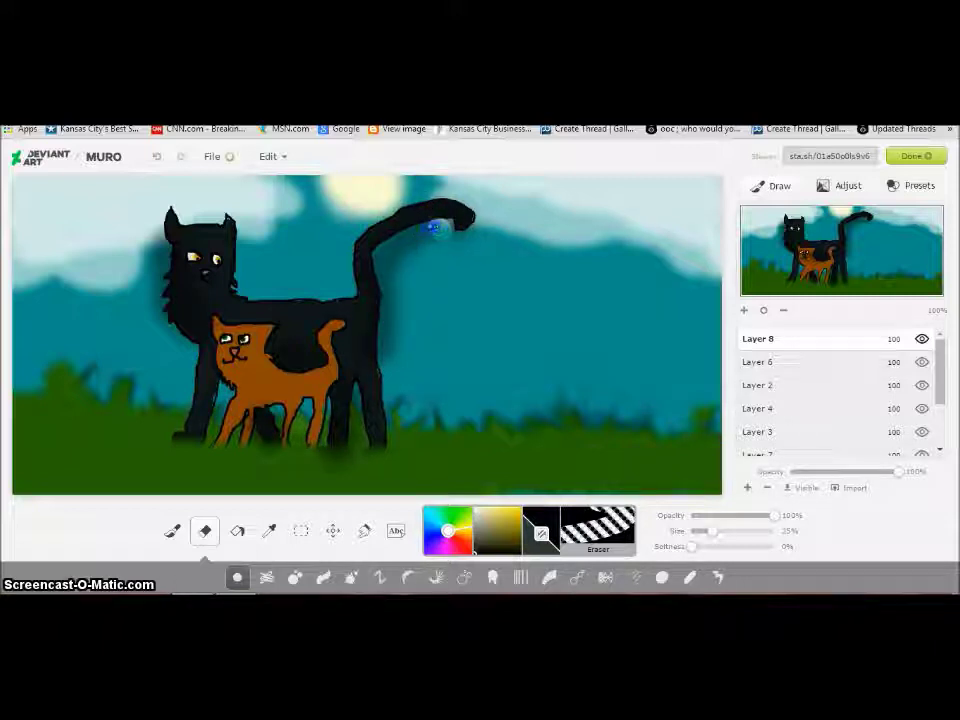
mouse_move(416, 233)
mouse_down()
mouse_move(381, 259)
mouse_move(382, 291)
mouse_up()
drag(386, 341, 382, 353)
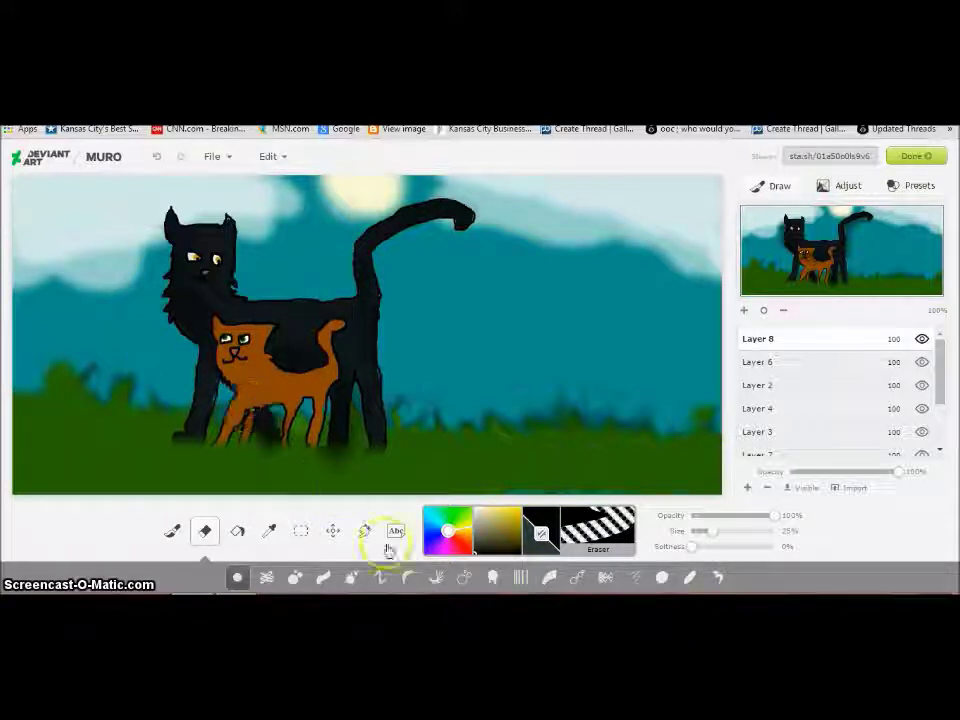
Shade the kitten's belly and upper legs with soft black at 44% opacity and 40% size
click(172, 530)
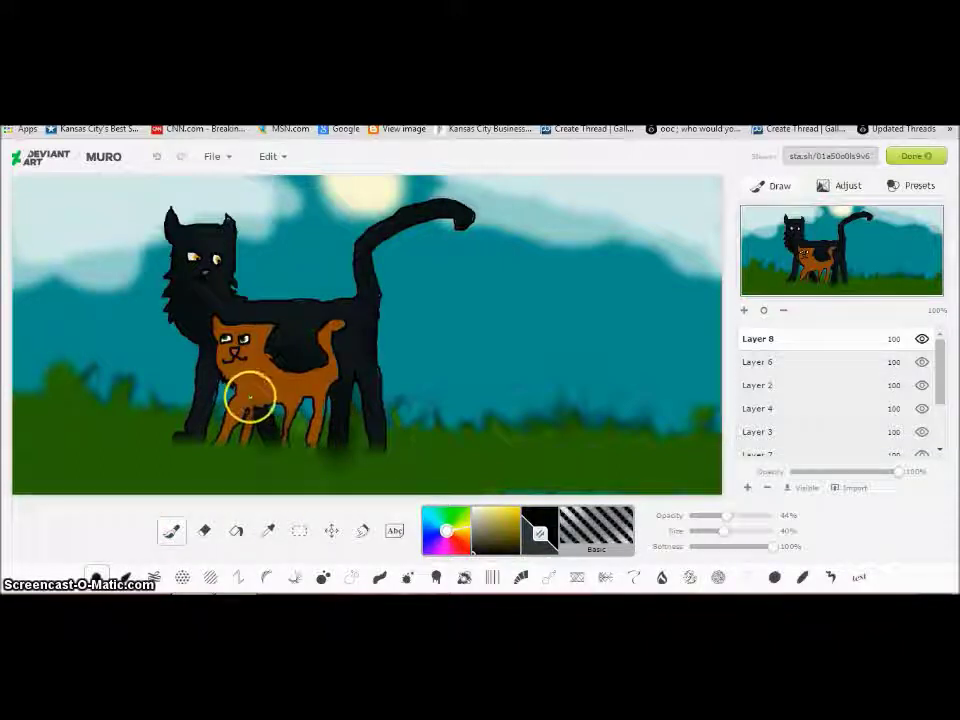
mouse_move(281, 400)
mouse_down()
mouse_move(297, 456)
mouse_move(251, 436)
mouse_up()
drag(331, 424, 293, 424)
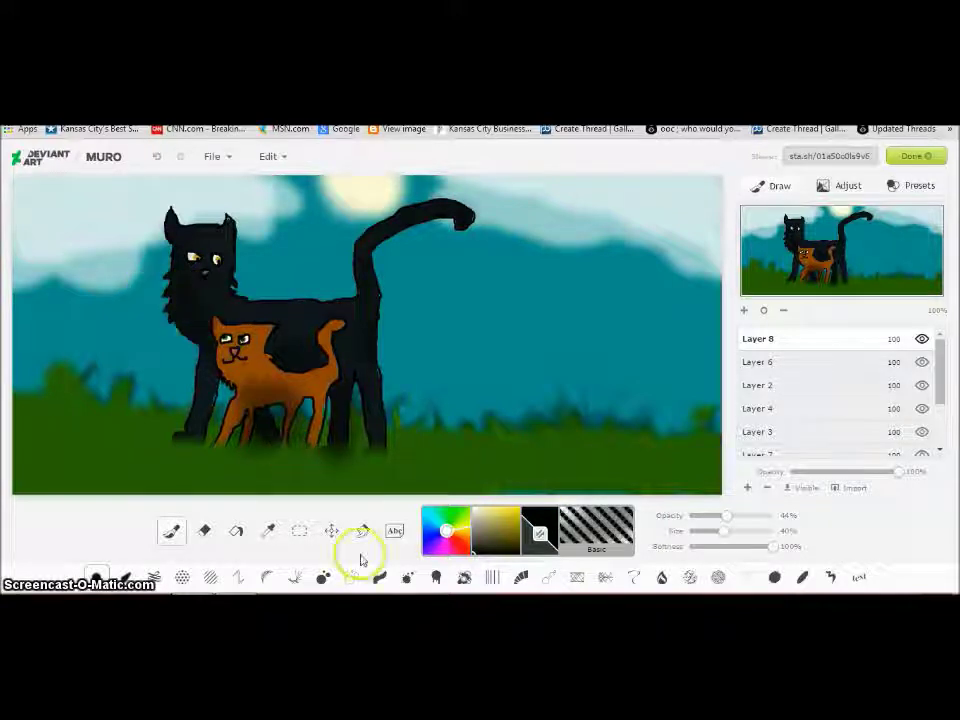
Highlight the black cat's head, neck, back and tail in soft white at 22% opacity, undoing a first face highlight at 44%
drag(487, 542, 464, 502)
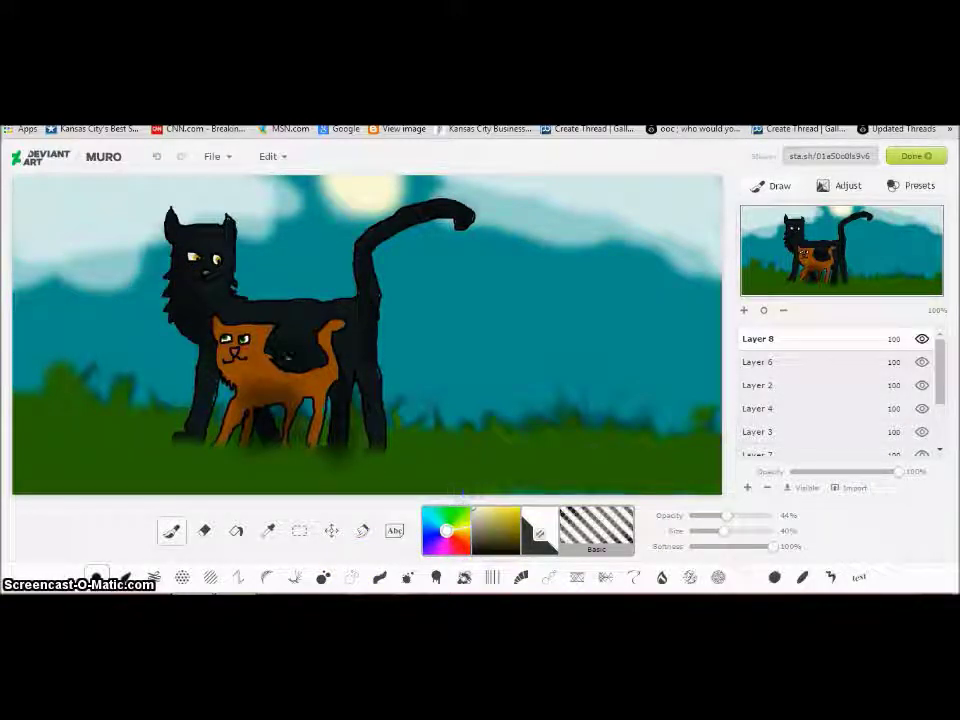
click(216, 243)
drag(218, 243, 223, 264)
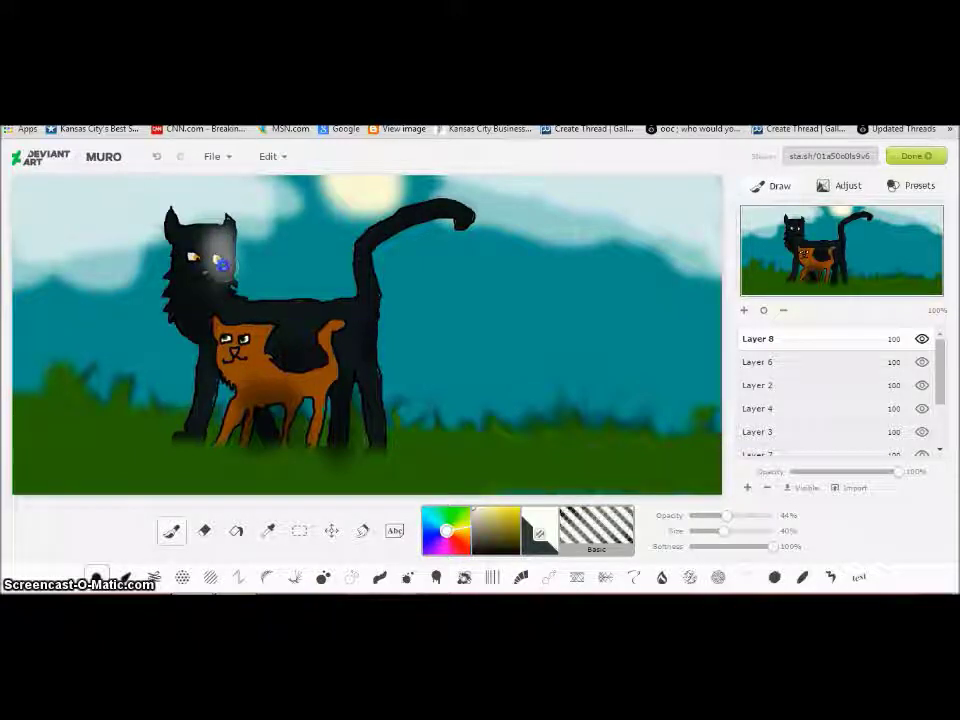
click(155, 156)
drag(727, 517, 709, 518)
click(232, 303)
drag(231, 302, 302, 311)
drag(218, 240, 225, 250)
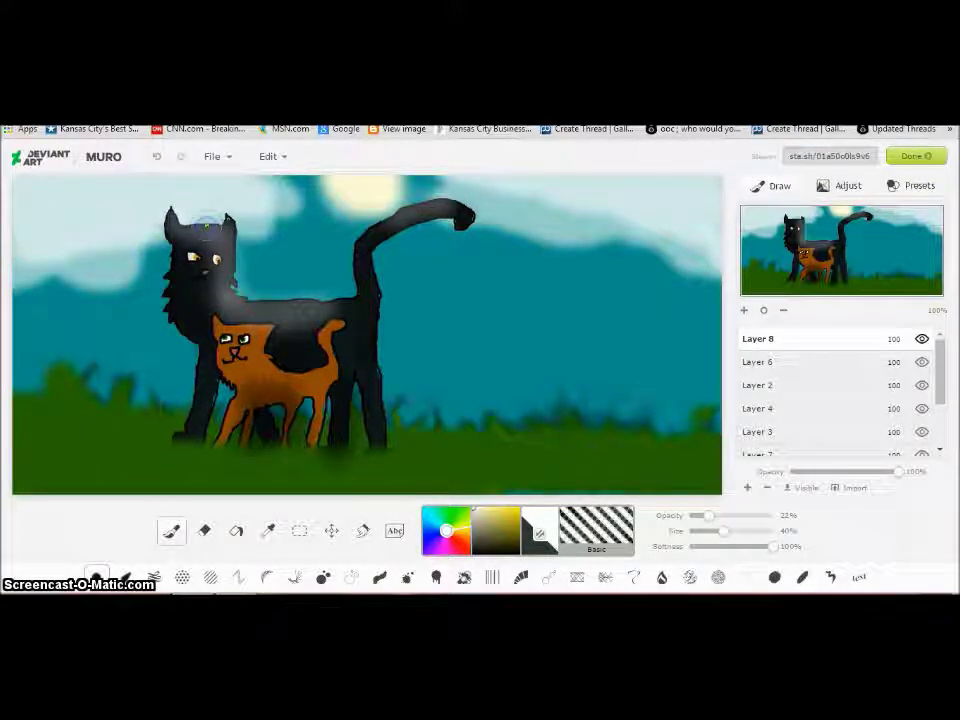
Switch to the Eraser on the shading and highlight layer
click(204, 530)
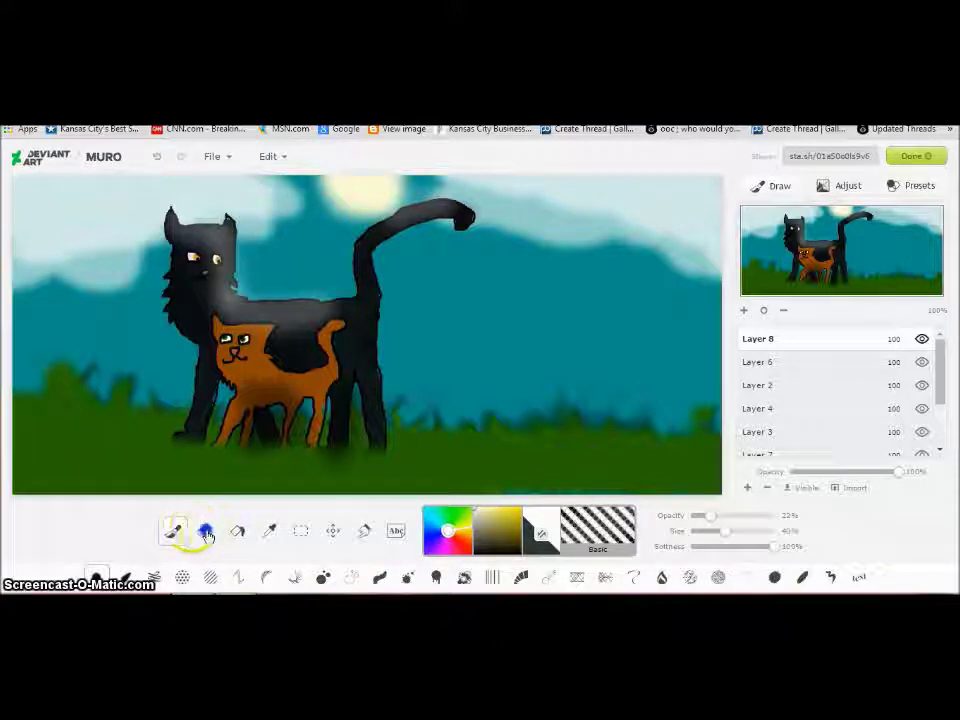